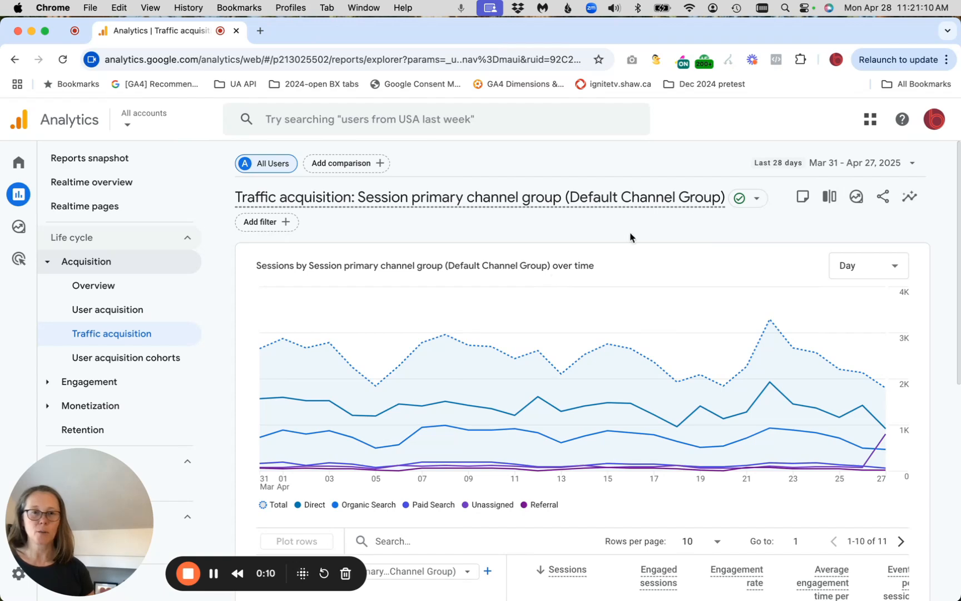
# - Review the preset date ranges and the Compare option in the date range picker, keeping the last 28 days
pyautogui.click(879, 159)
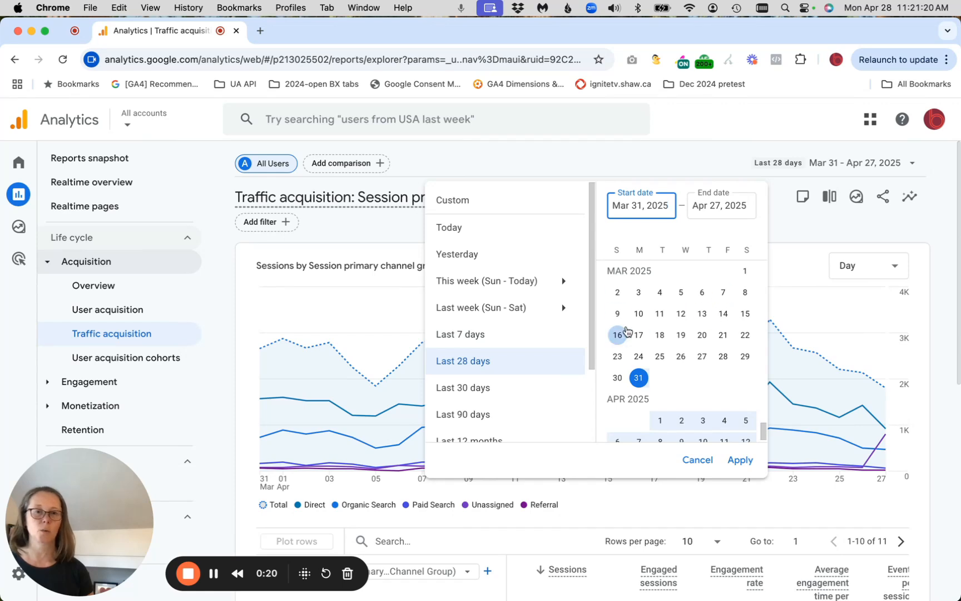
pyautogui.scroll(-3, 550, 368)
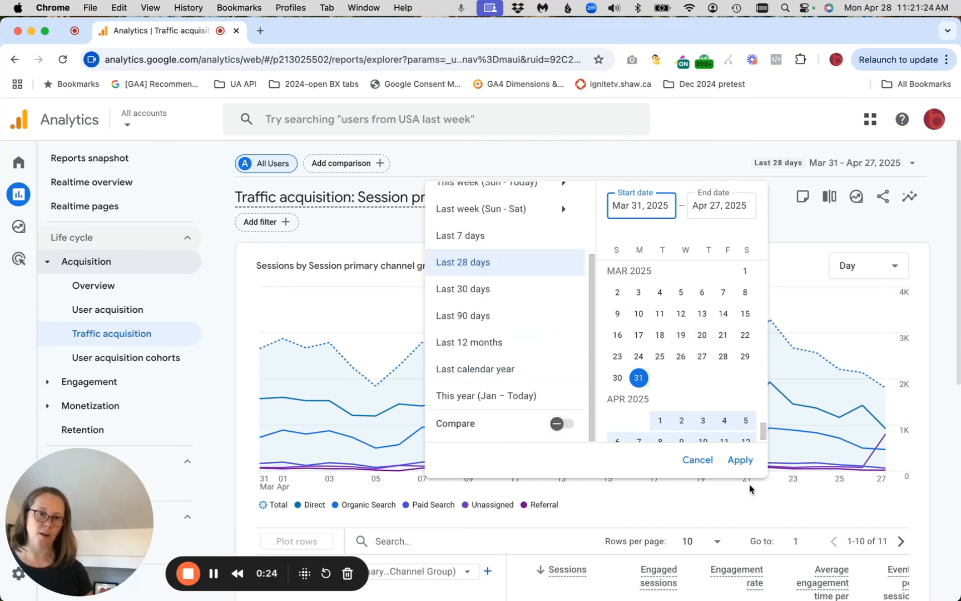
pyautogui.click(693, 462)
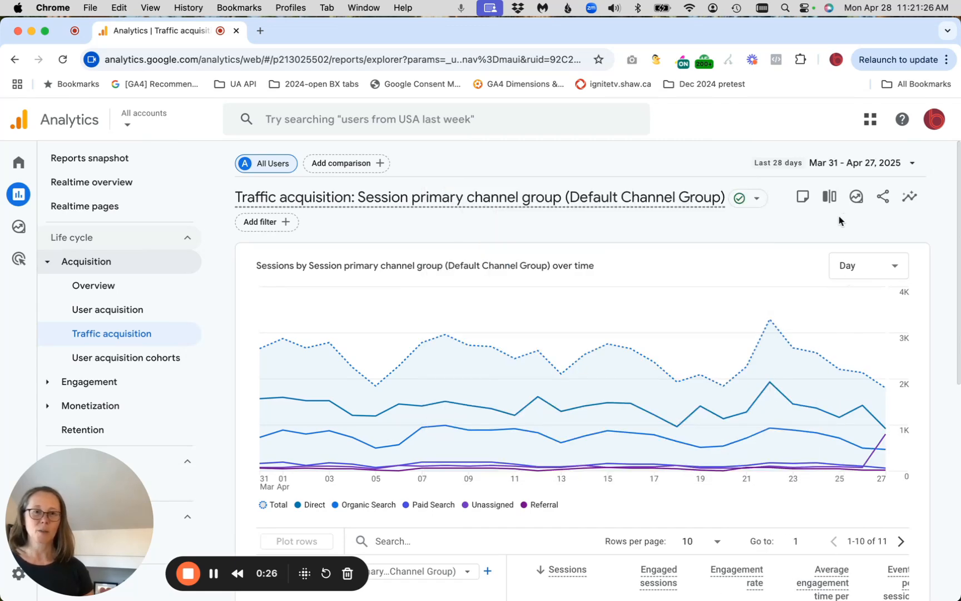
# - Inspect the sessions-over-time chart and its available time granularity options, leaving Day selected
pyautogui.scroll(-3, 958, 270)
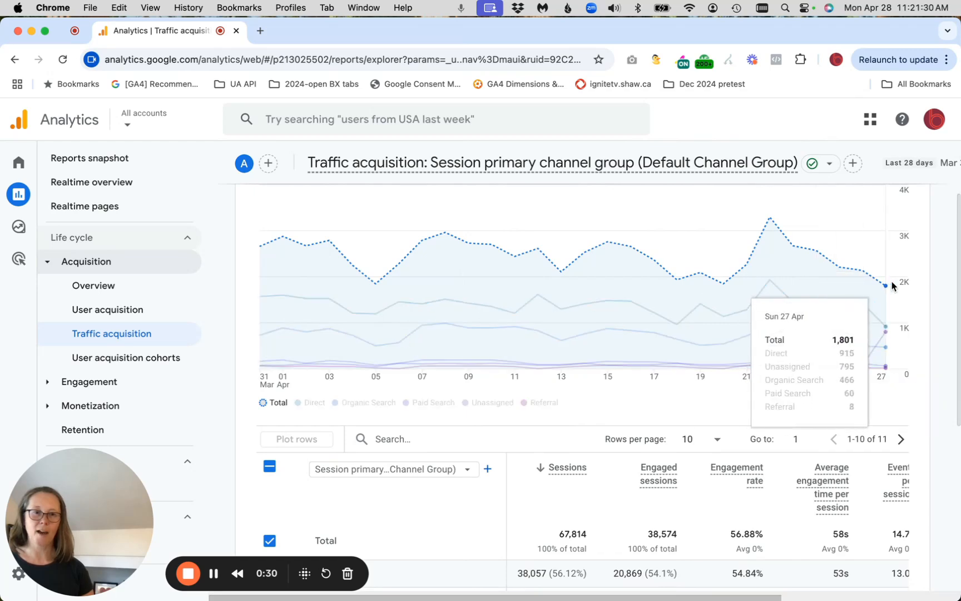
pyautogui.scroll(1, 957, 284)
pyautogui.scroll(3, 957, 284)
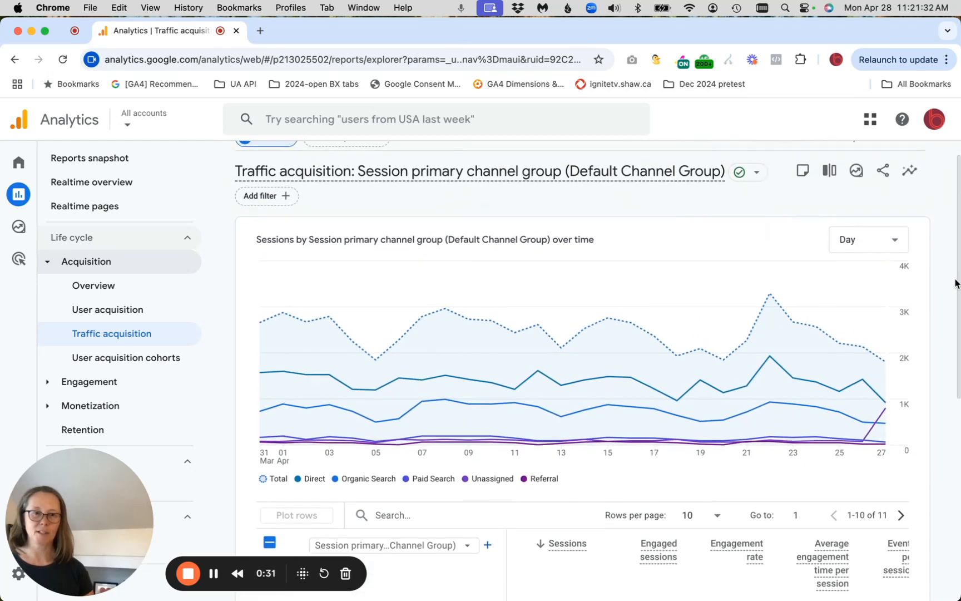
pyautogui.click(891, 237)
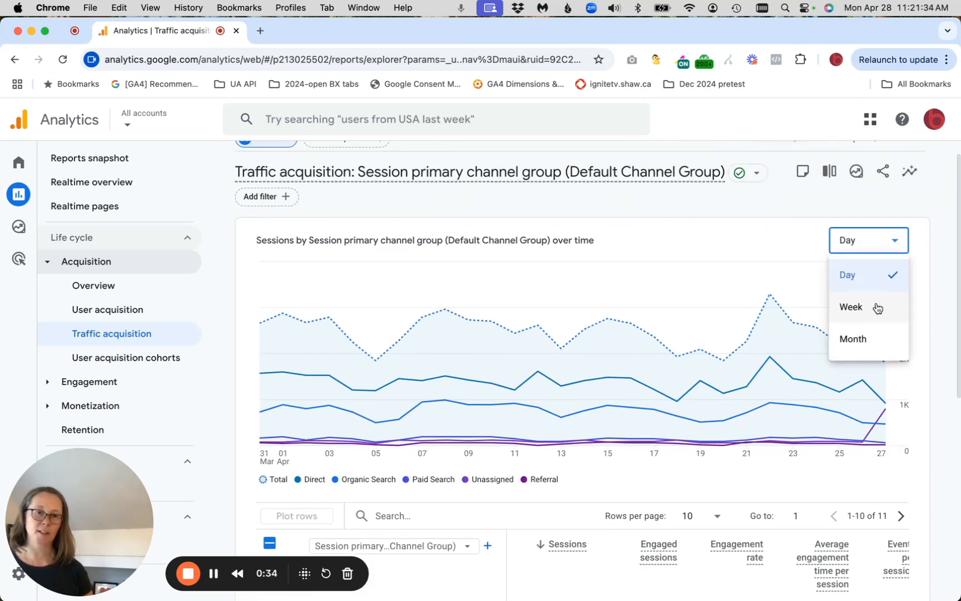
pyautogui.click(941, 347)
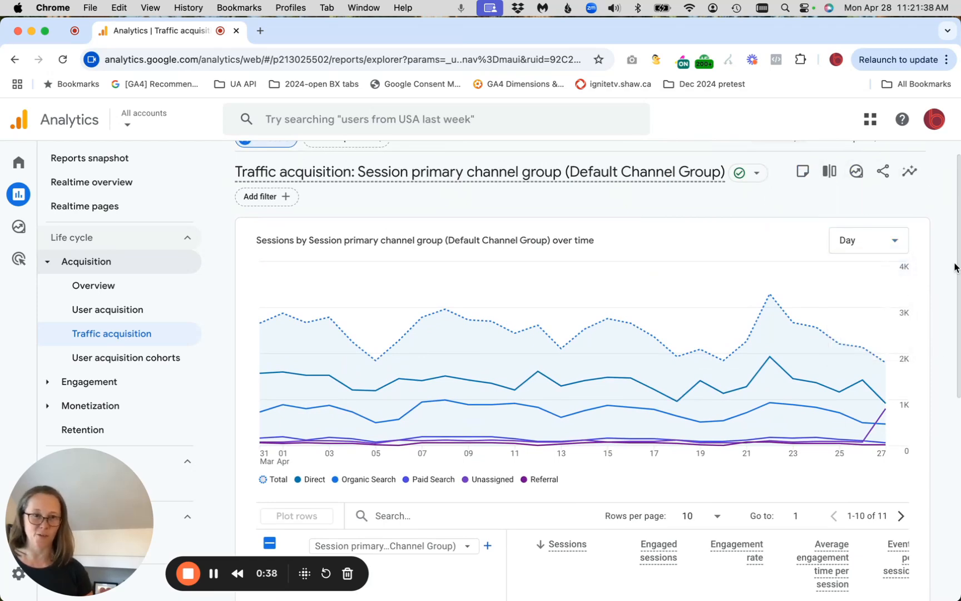
# - Examine the traffic acquisition table's channel group rows and their session and engagement metrics
pyautogui.scroll(-3, 939, 281)
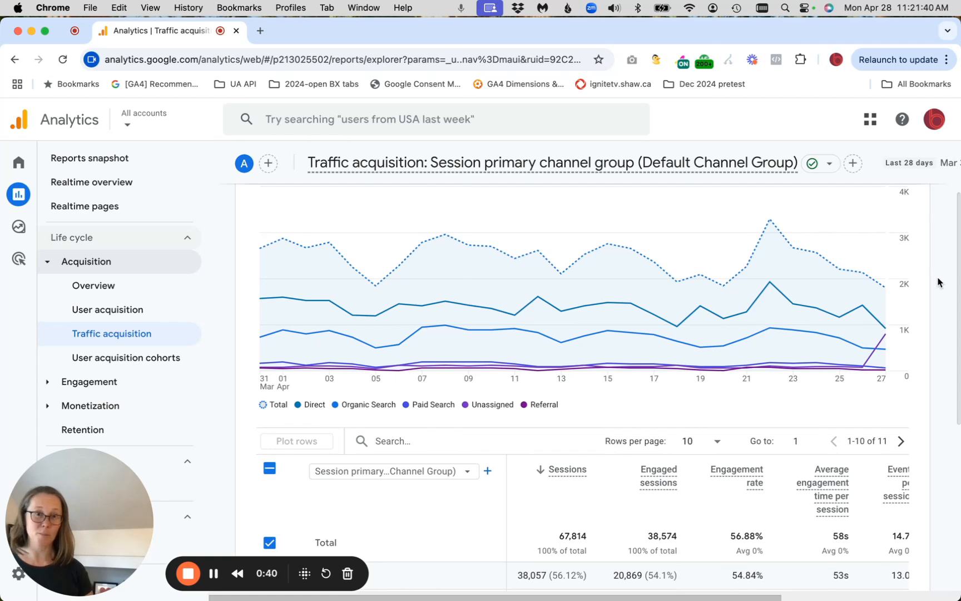
pyautogui.scroll(-3, 938, 282)
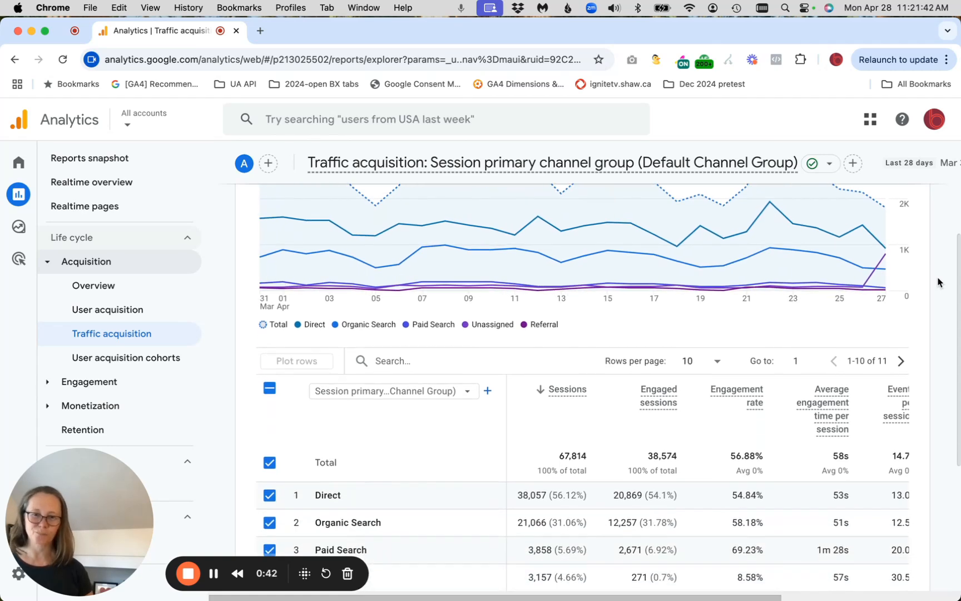
pyautogui.scroll(-5, 431, 428)
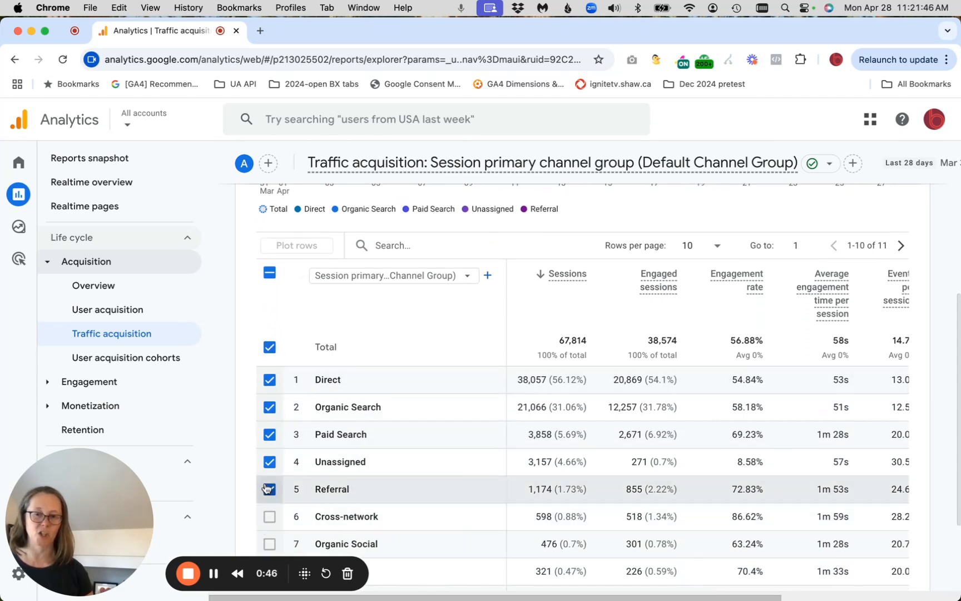
pyautogui.scroll(-3, 409, 473)
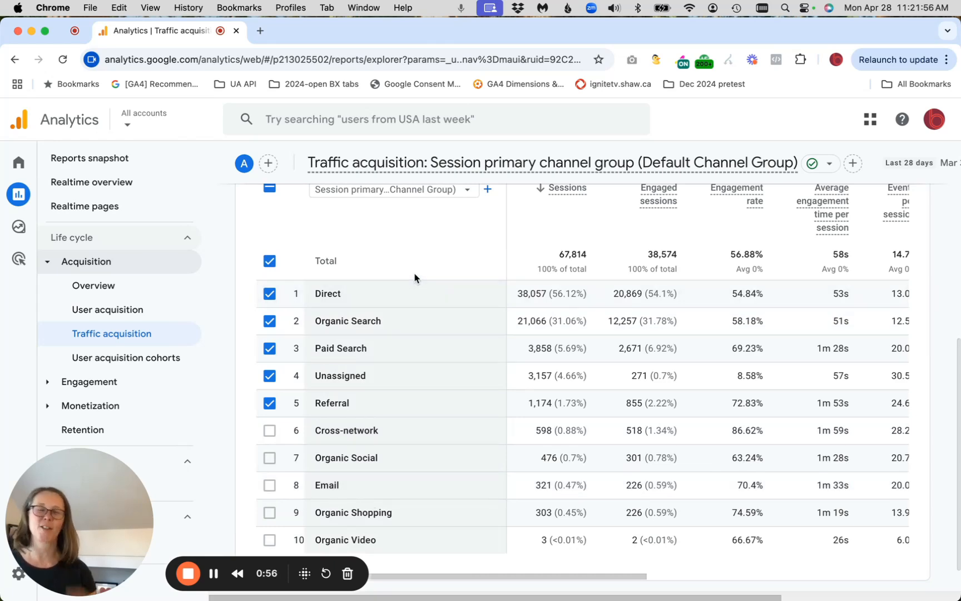
pyautogui.scroll(5, 414, 277)
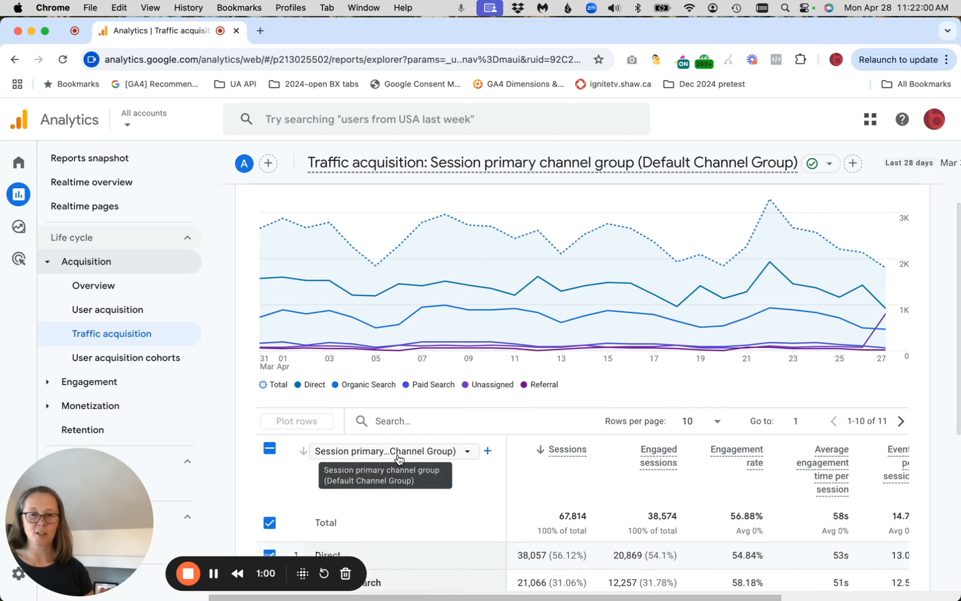
pyautogui.scroll(-2, 398, 458)
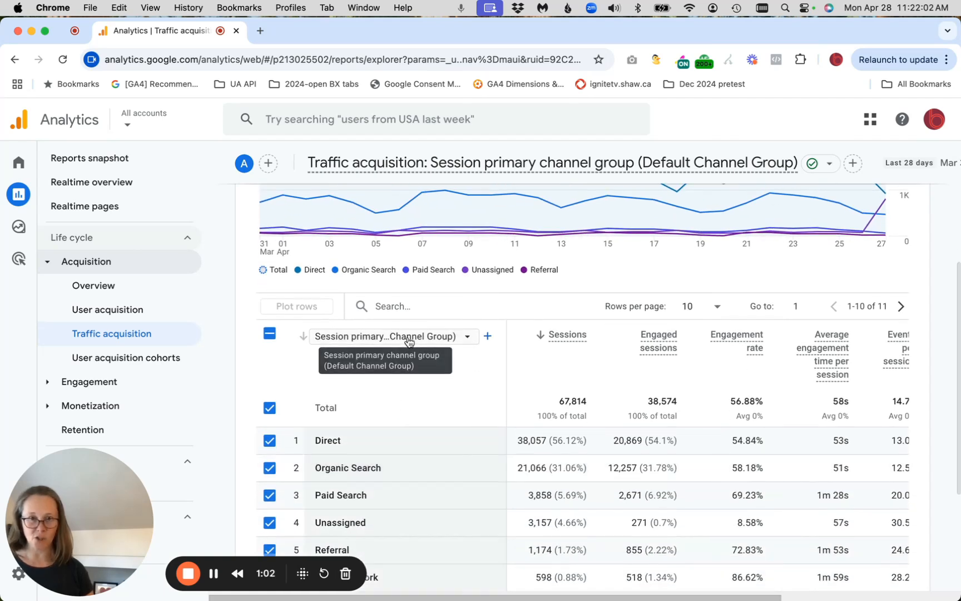
# - Switch the table's primary dimension to Session campaign
pyautogui.click(408, 338)
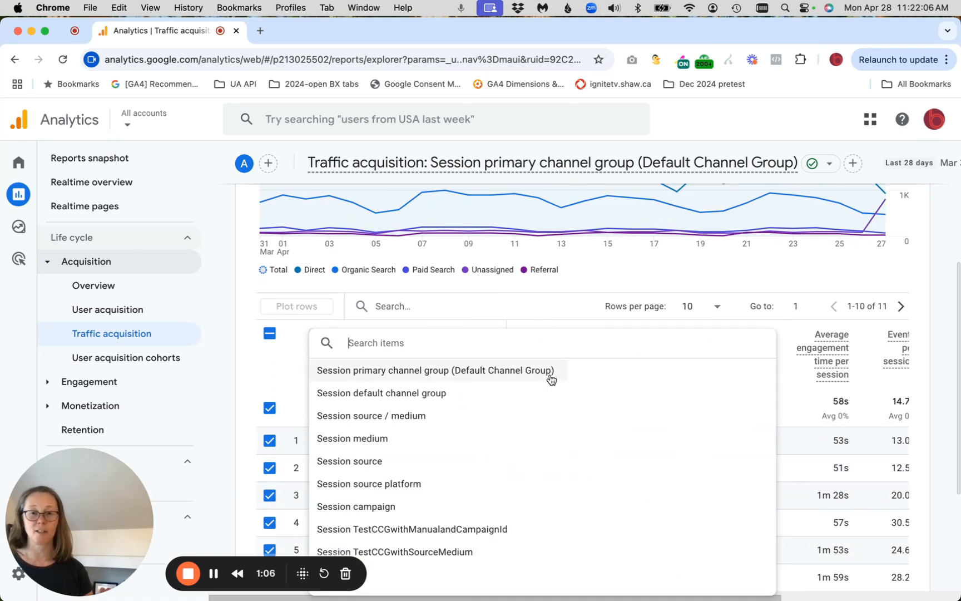
pyautogui.click(288, 367)
pyautogui.scroll(-3, 479, 514)
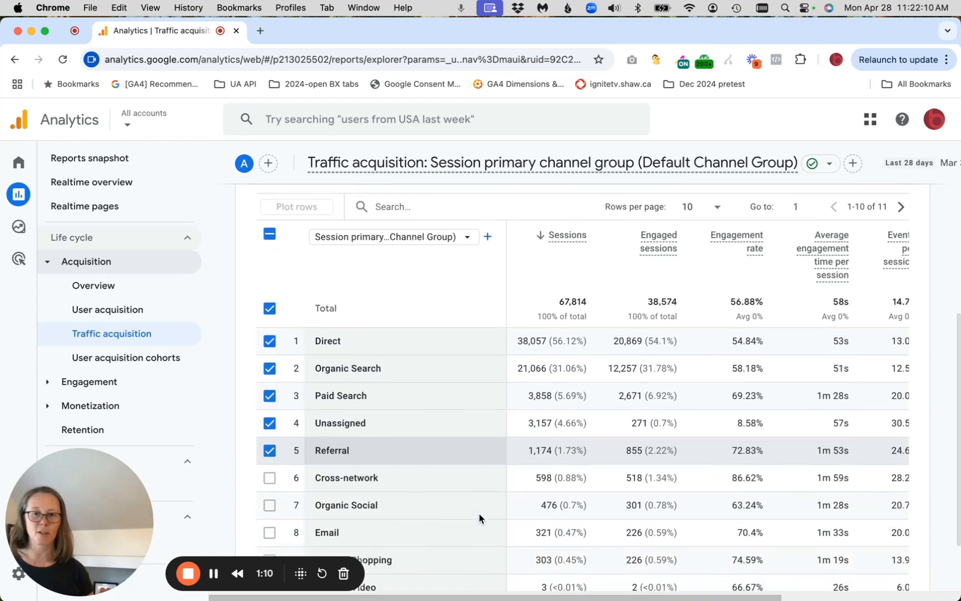
pyautogui.scroll(2, 479, 513)
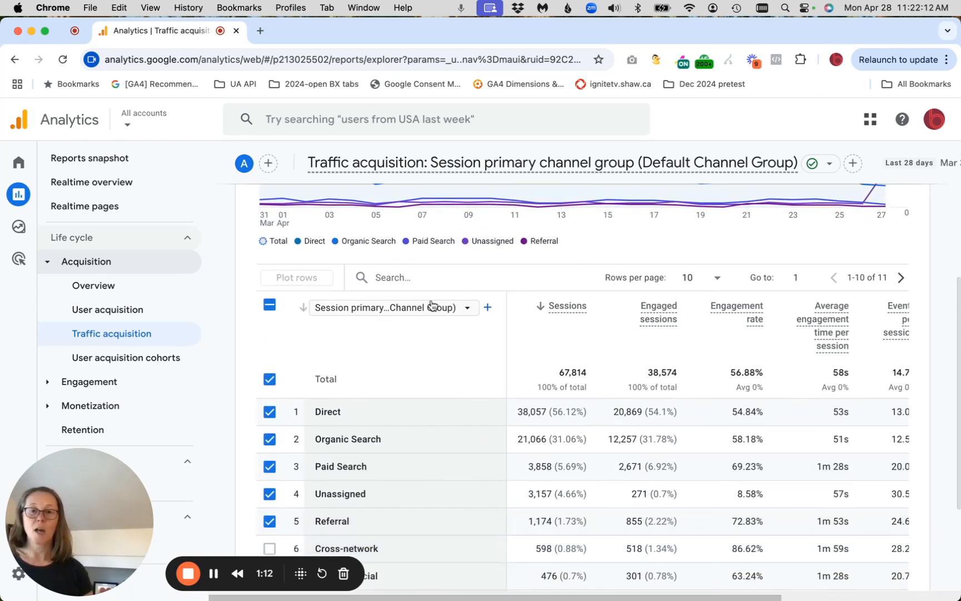
pyautogui.click(432, 306)
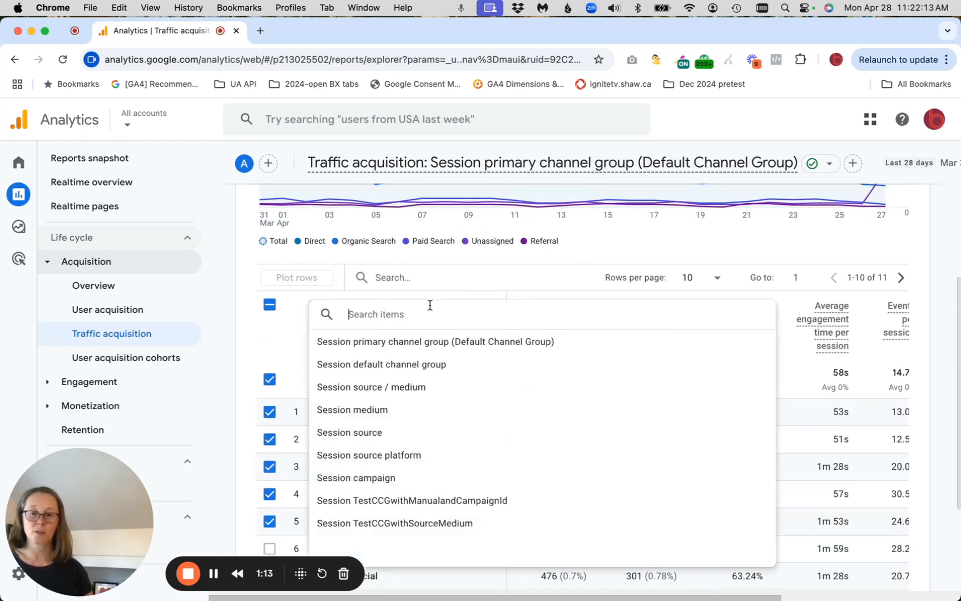
pyautogui.click(321, 473)
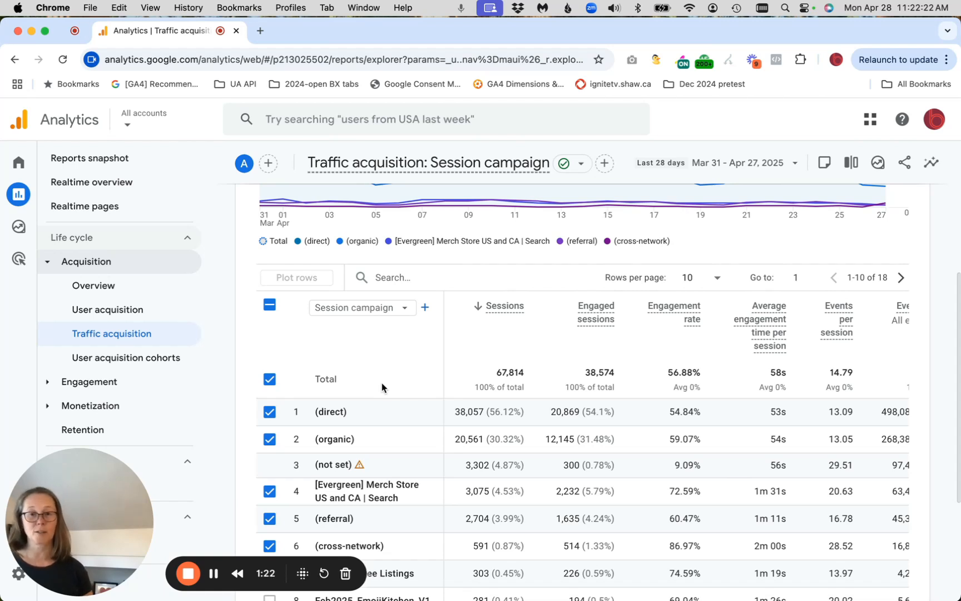
# - Review the session campaign rows and chart, and check the report's Annotations Viewer for the current date range
pyautogui.scroll(-2, 382, 384)
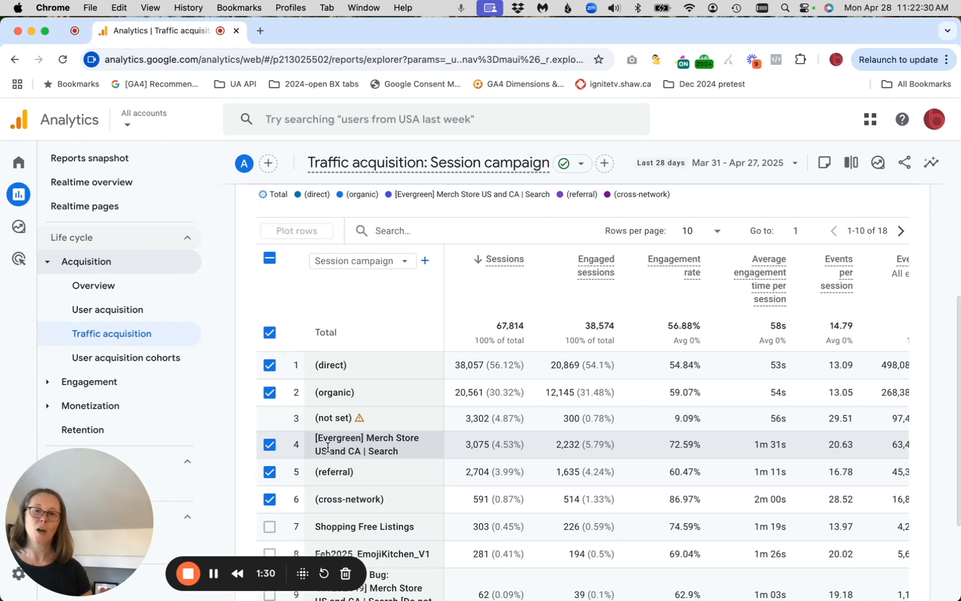
pyautogui.scroll(5, 328, 447)
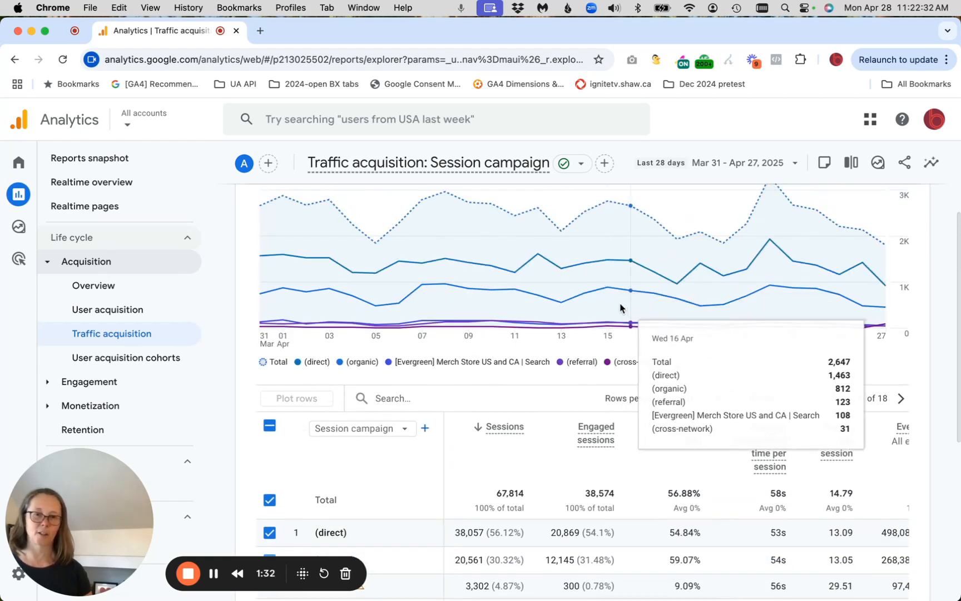
pyautogui.scroll(1, 382, 464)
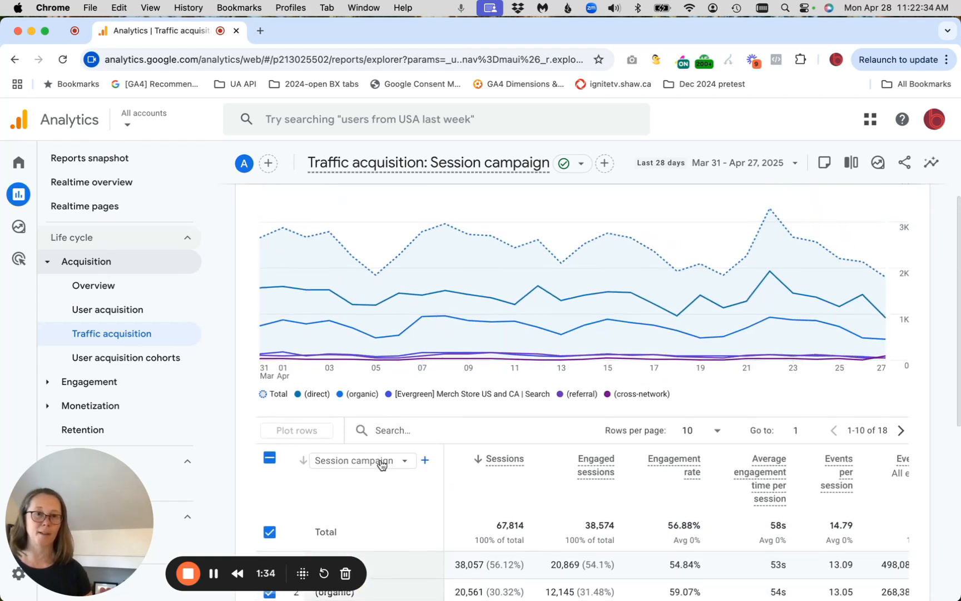
pyautogui.click(831, 166)
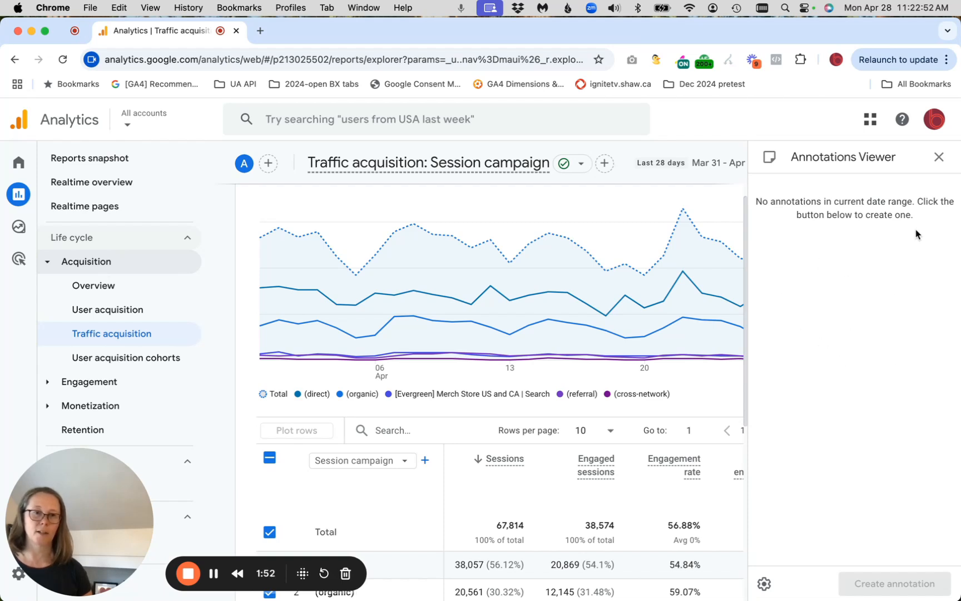
pyautogui.click(939, 157)
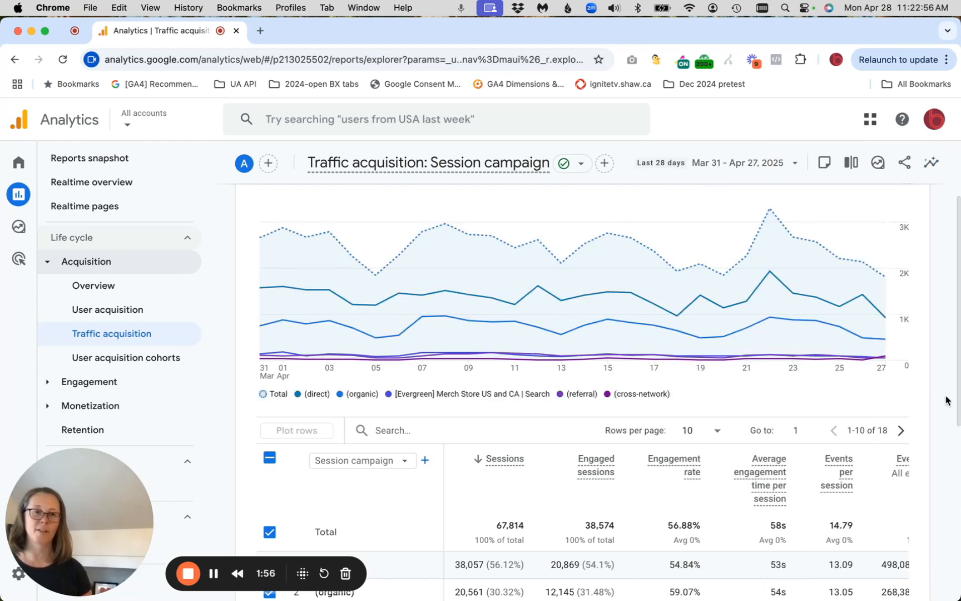
# - Set the table's primary dimension back to Session primary channel group (Default Channel Group)
pyautogui.scroll(-5, 946, 397)
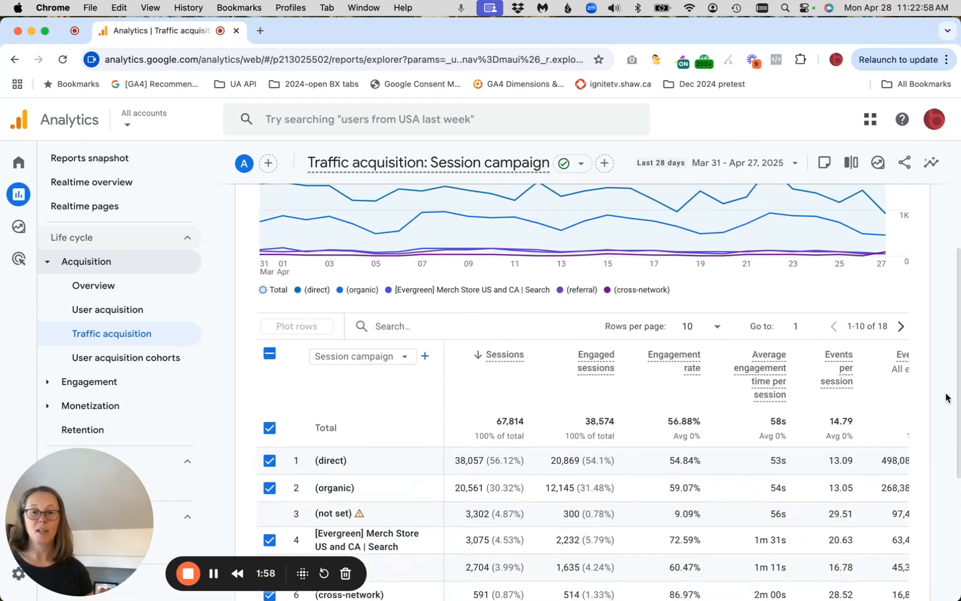
pyautogui.click(382, 362)
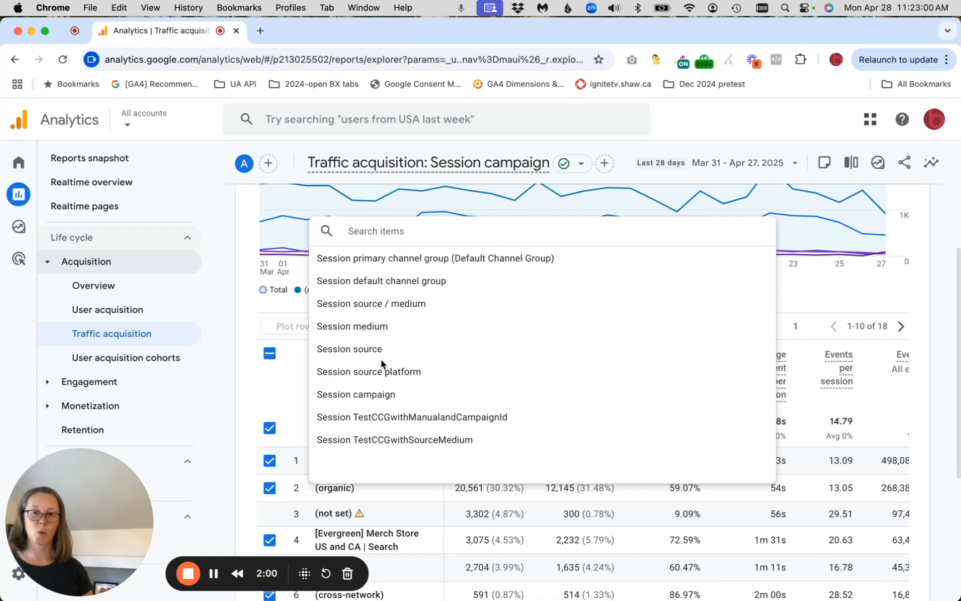
pyautogui.click(466, 260)
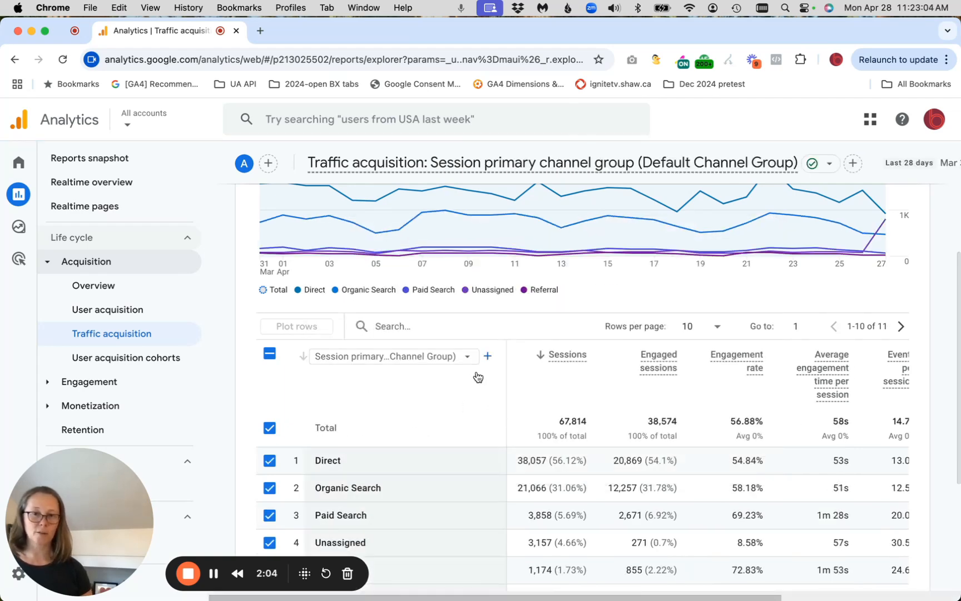
# - Add Session source as the secondary dimension of the traffic acquisition table
pyautogui.click(486, 357)
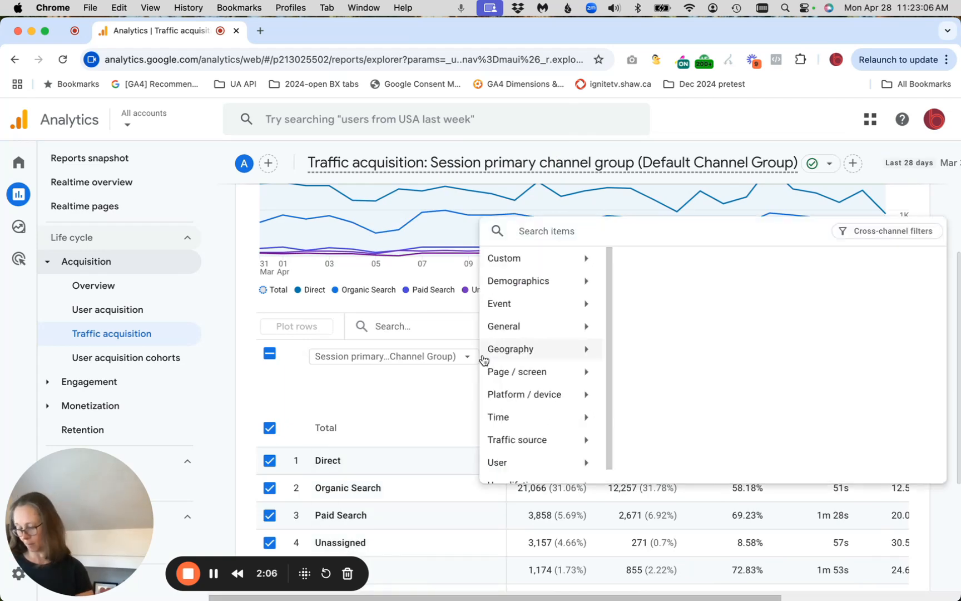
pyautogui.write('sess')
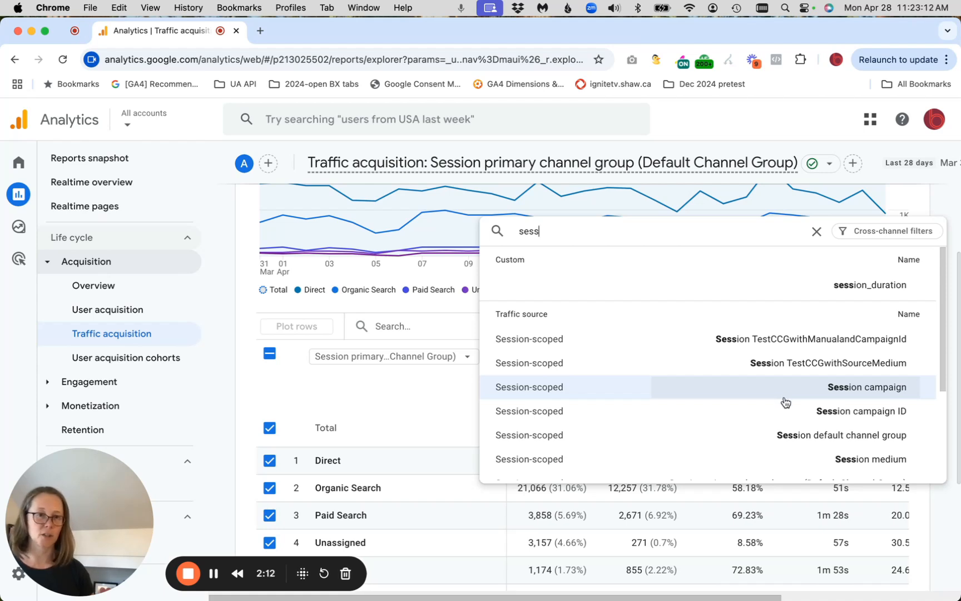
pyautogui.write('io')
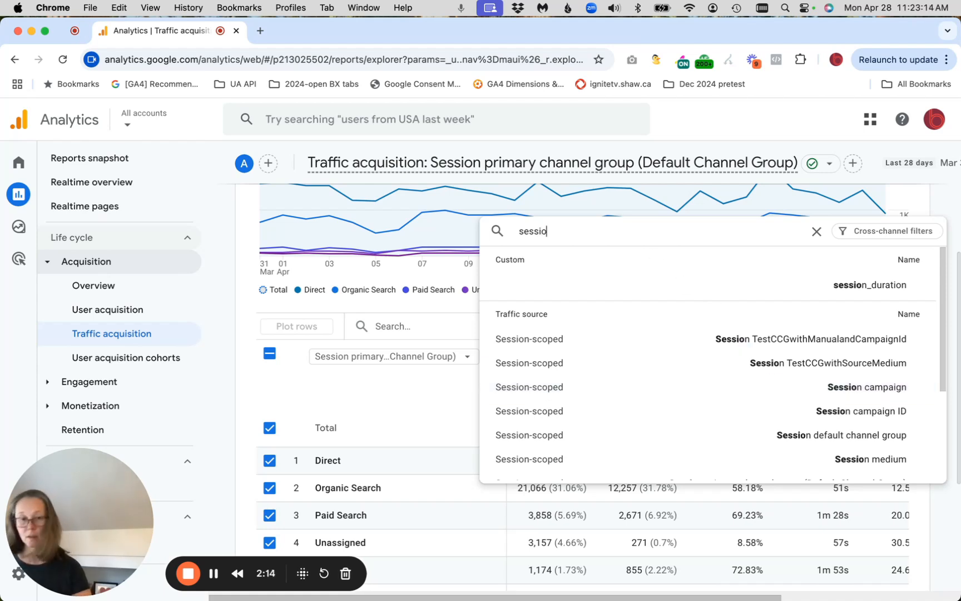
pyautogui.write('n s')
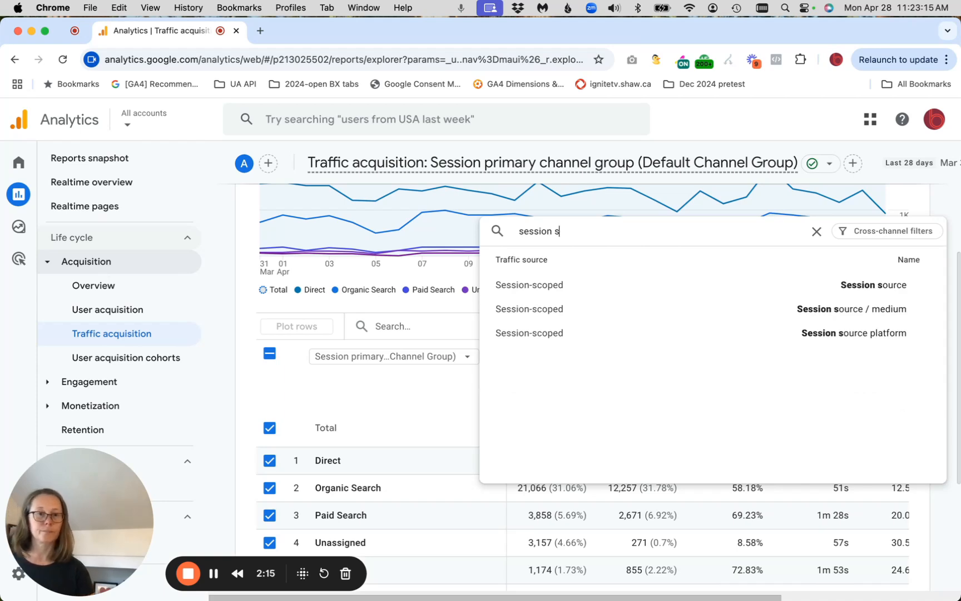
pyautogui.click(879, 289)
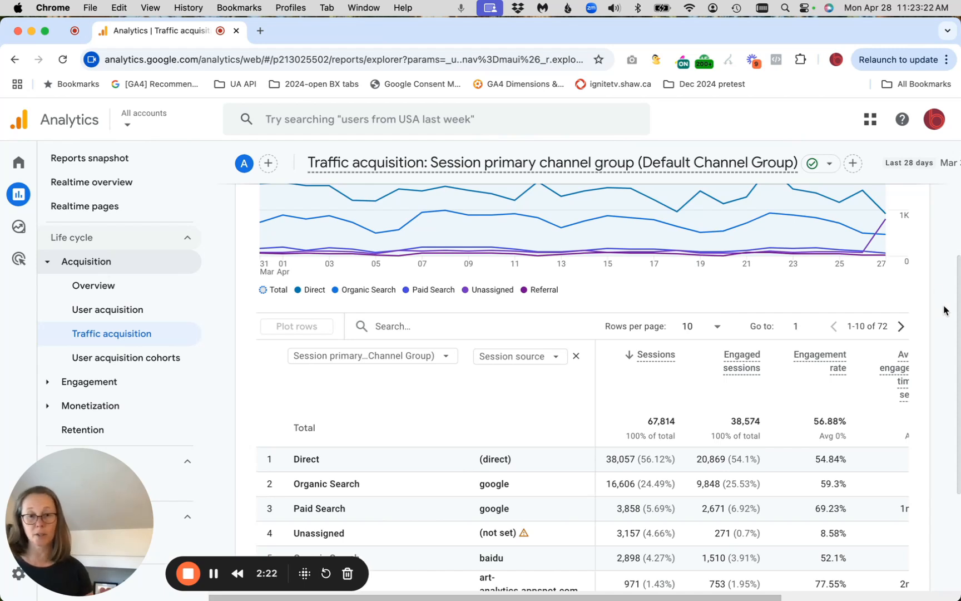
# - Filter the channel group and source table to rows matching "social"
pyautogui.scroll(-3, 944, 310)
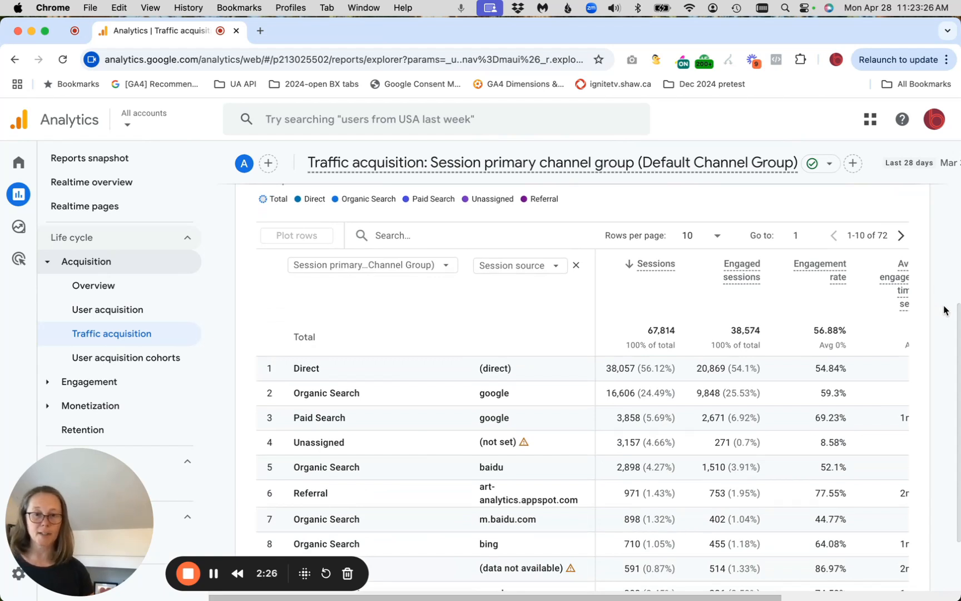
pyautogui.scroll(2, 944, 310)
pyautogui.click(392, 276)
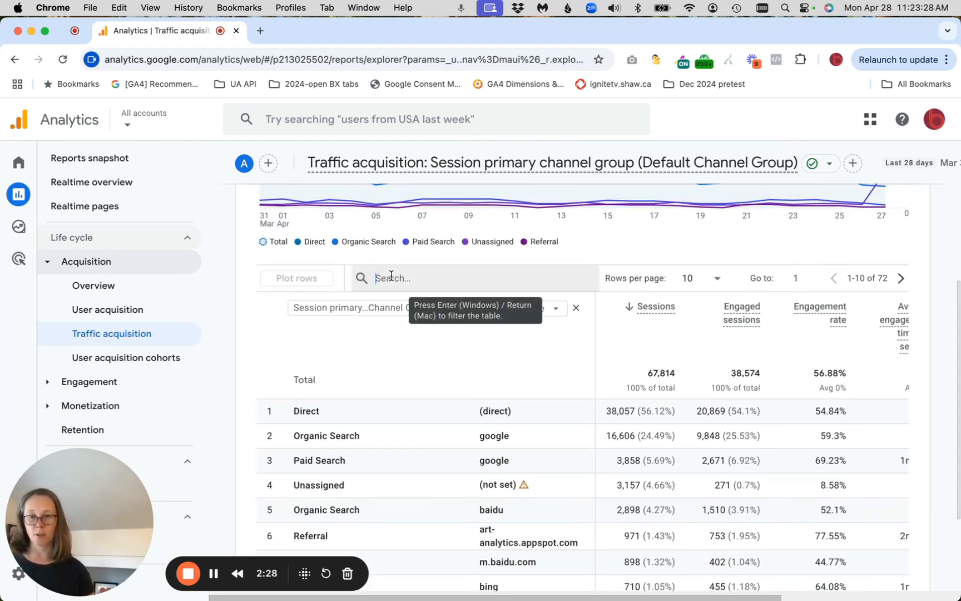
pyautogui.write('social')
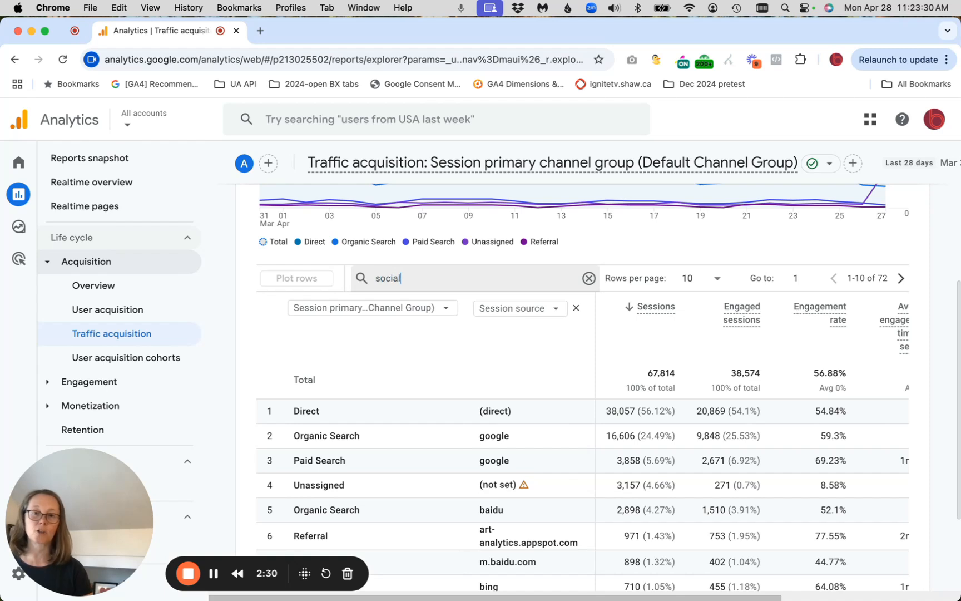
pyautogui.press('Return')
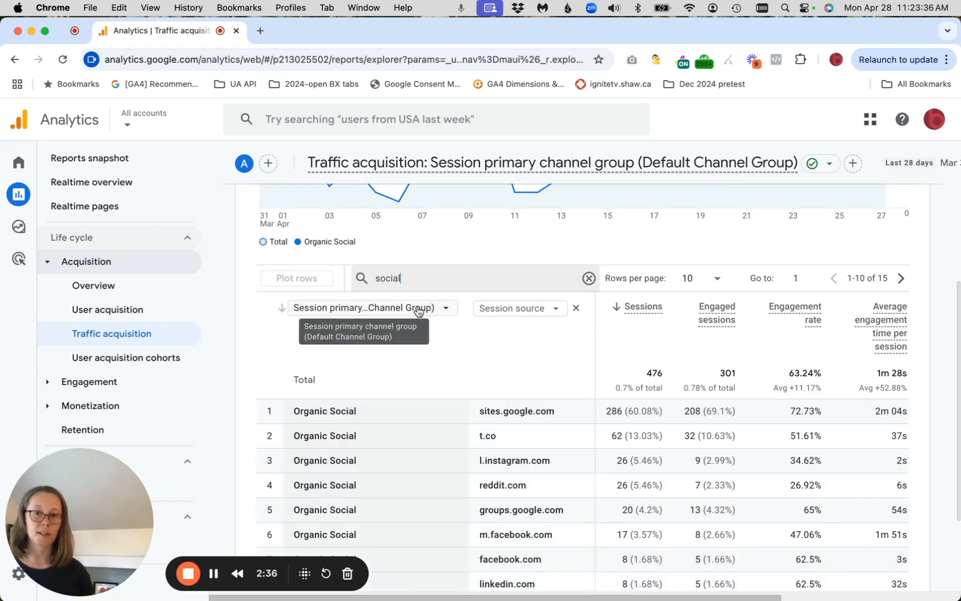
# - Replace the table's search term so that it filters the rows to those matching "facebook"
pyautogui.doubleClick(383, 277)
pyautogui.write('f')
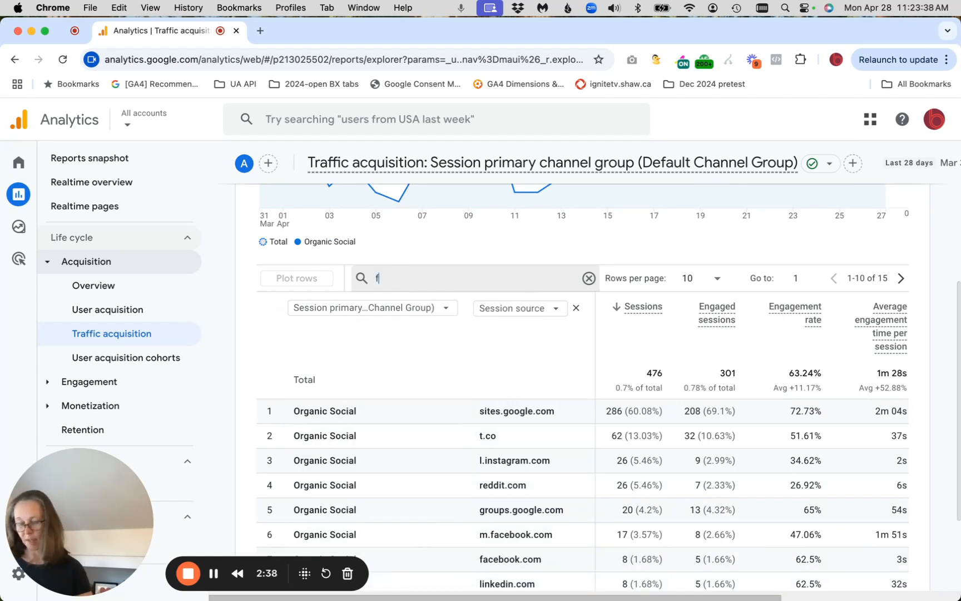
pyautogui.write('acebook')
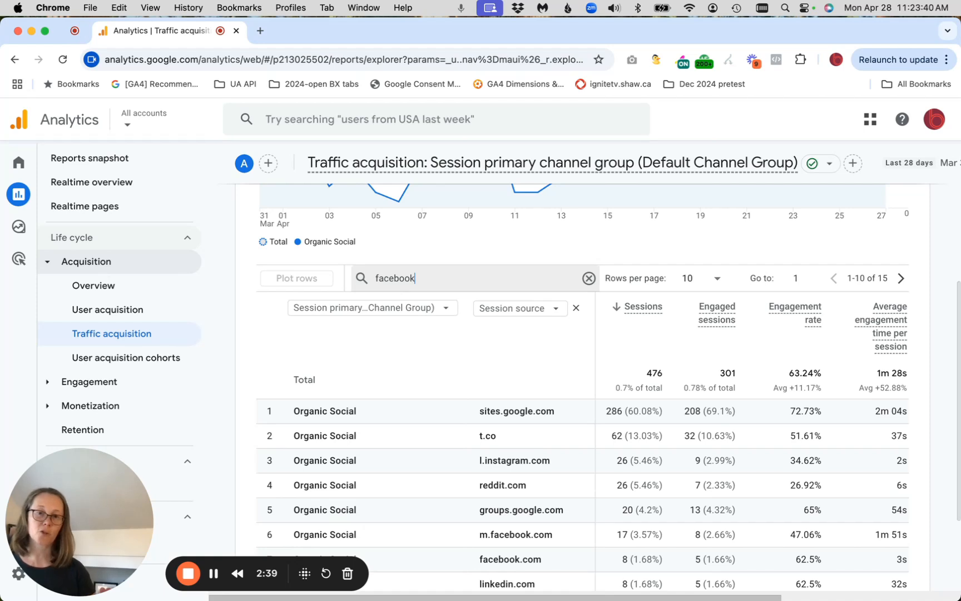
pyautogui.press('Return')
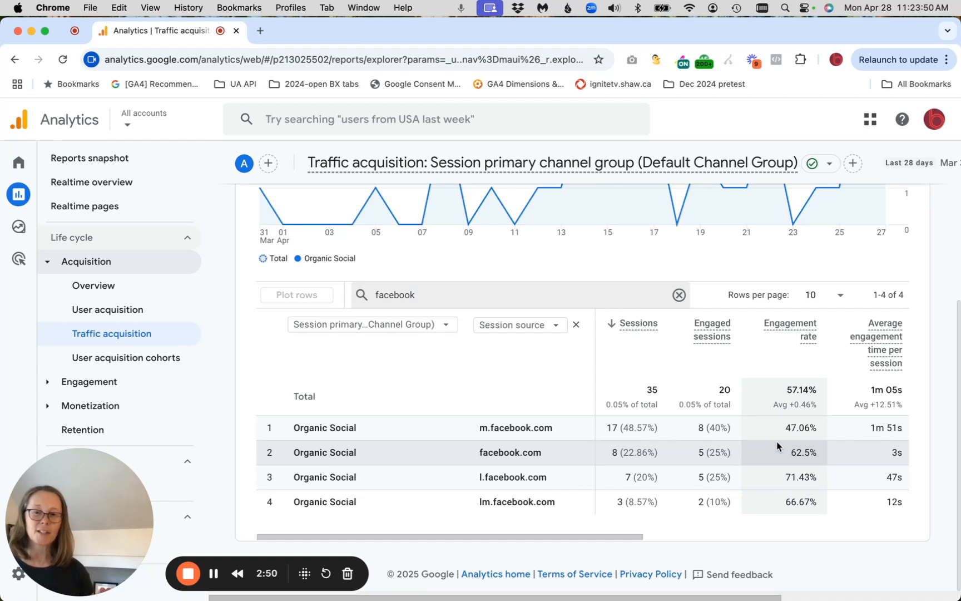
# - Limit the Event count metric for the Facebook source rows to the select_item event
pyautogui.hscroll(5, 777, 445)
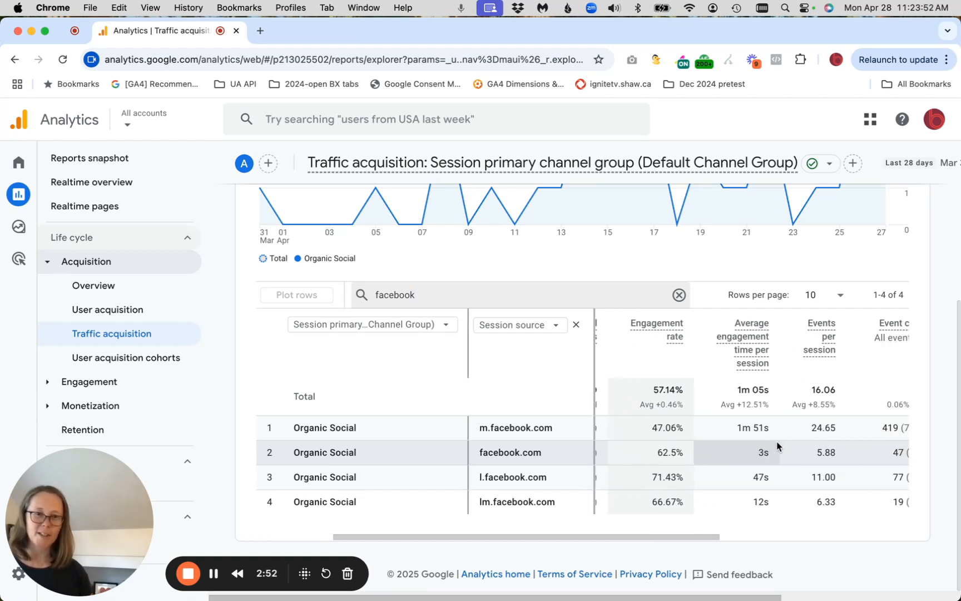
pyautogui.hscroll(-5, 778, 445)
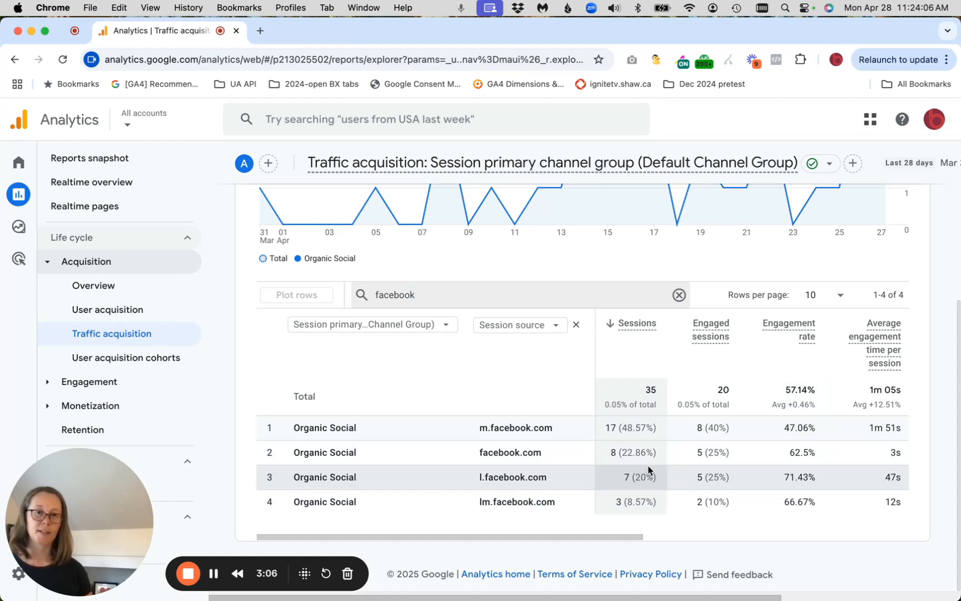
pyautogui.hscroll(5, 648, 466)
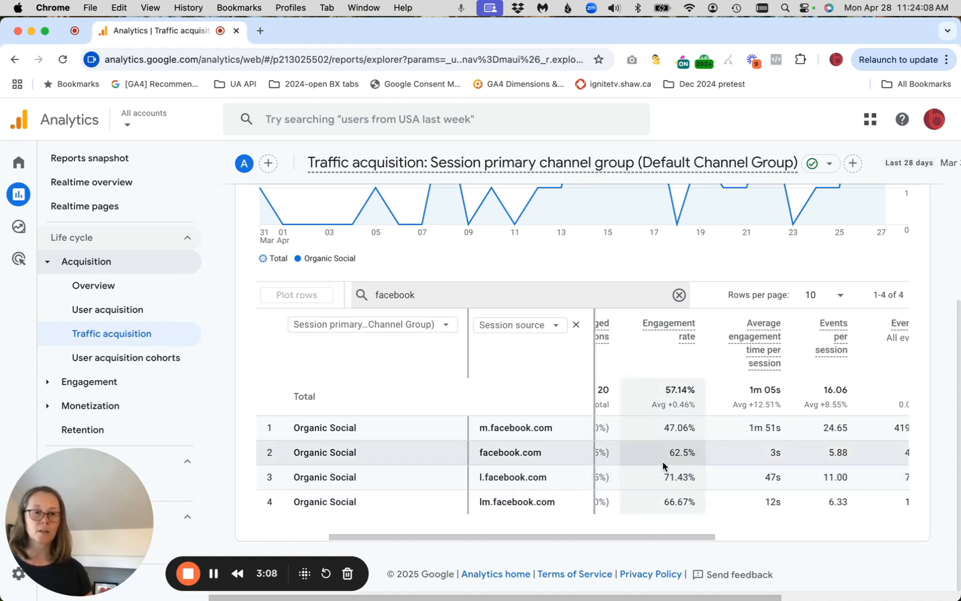
pyautogui.hscroll(5, 723, 468)
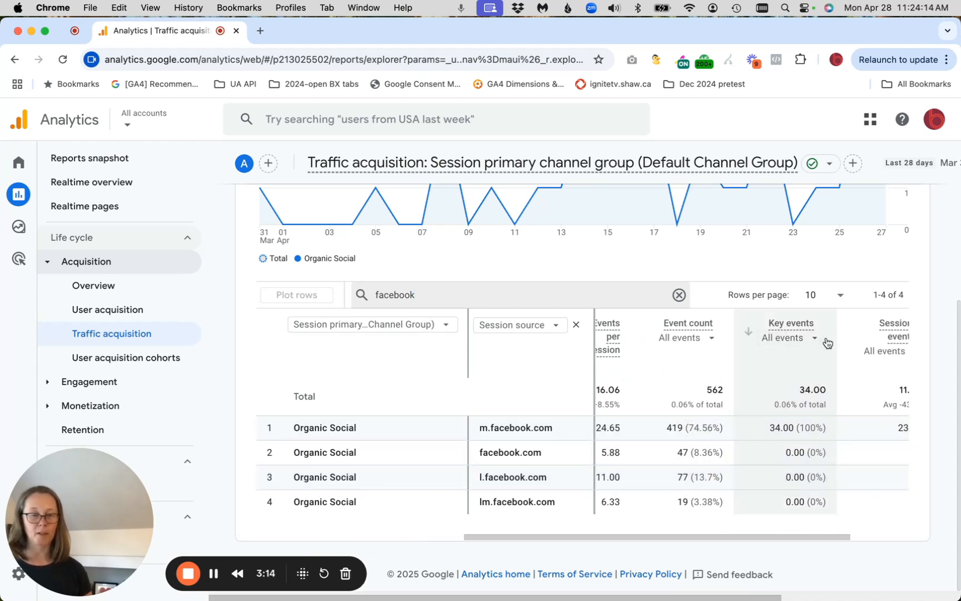
pyautogui.click(709, 339)
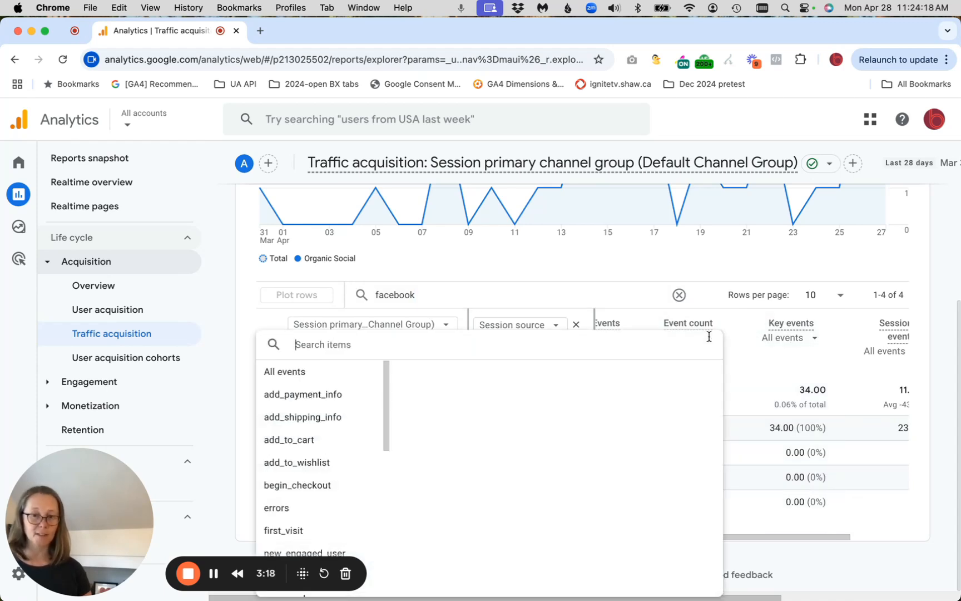
pyautogui.scroll(-5, 332, 474)
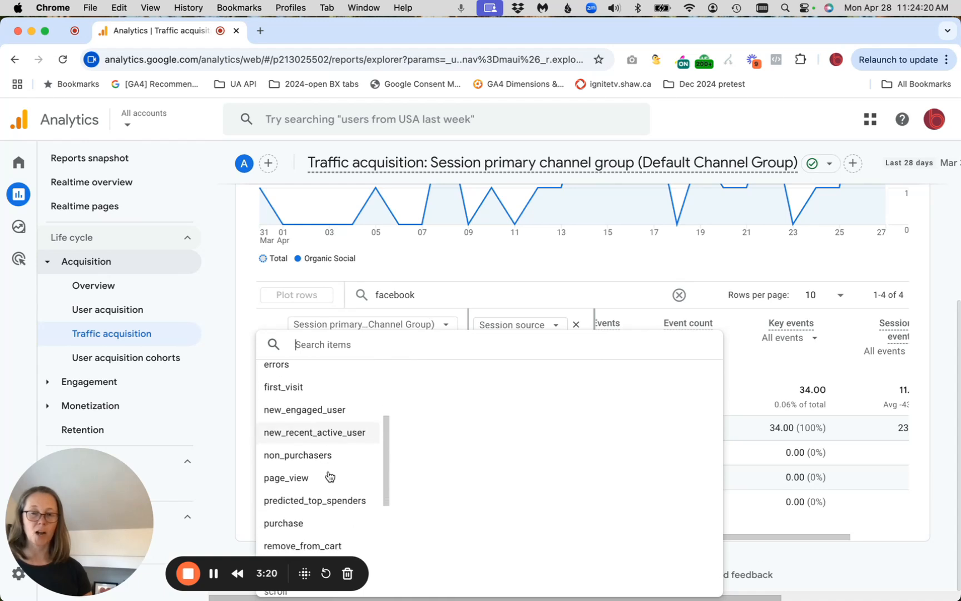
pyautogui.scroll(-5, 329, 476)
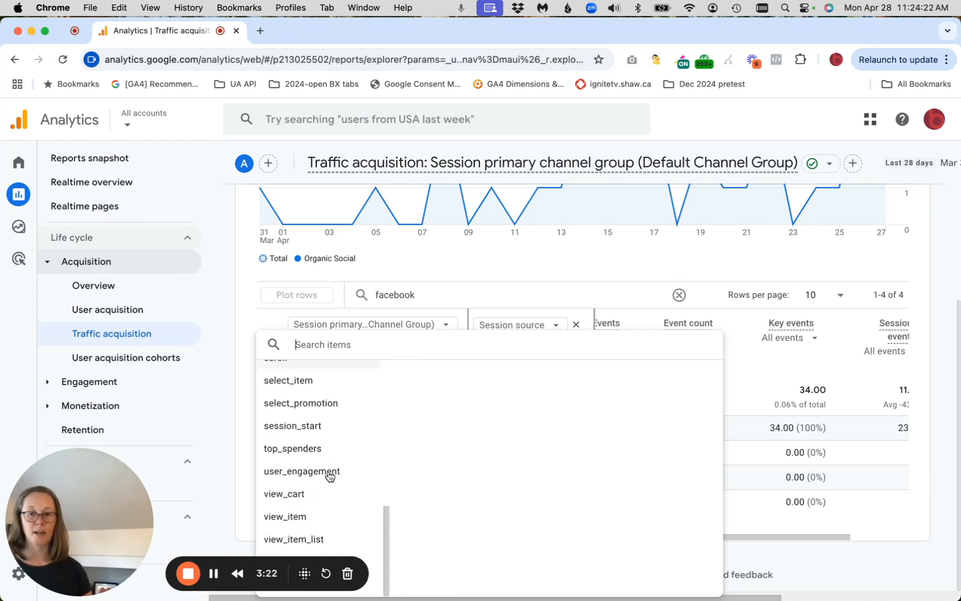
pyautogui.scroll(4, 330, 476)
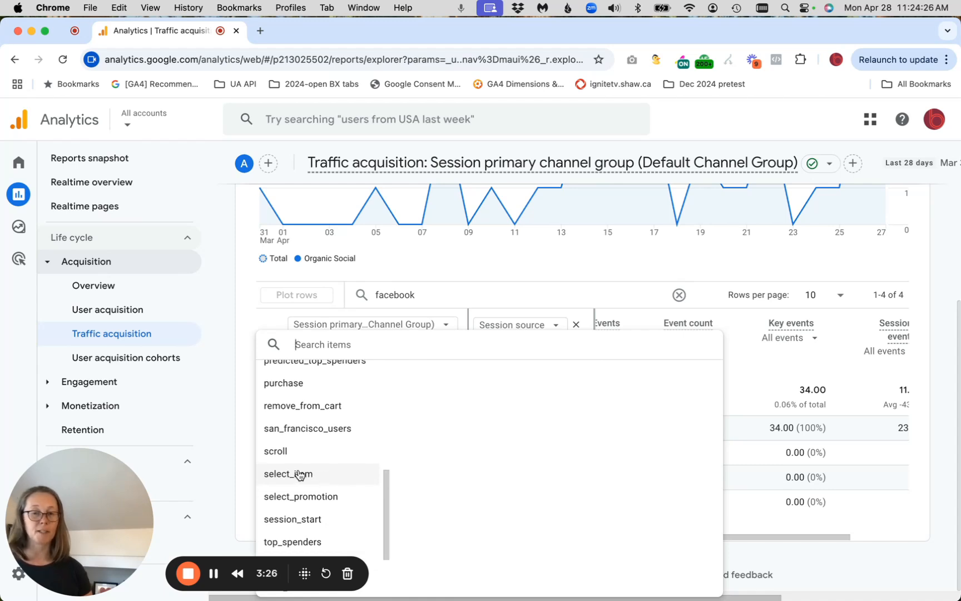
pyautogui.click(300, 475)
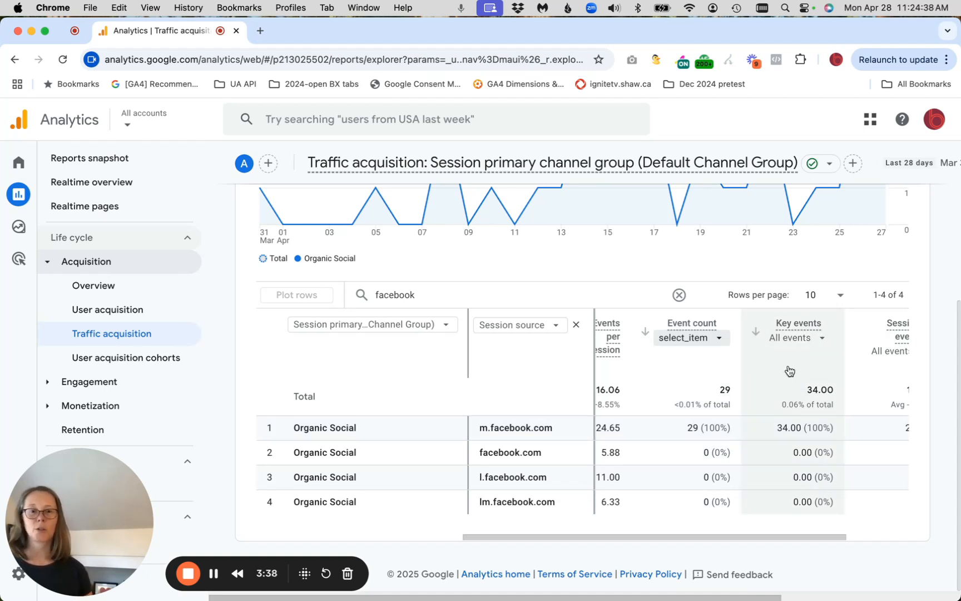
# - Limit the Key events metric in the Facebook rows to the add_to_cart event
pyautogui.click(810, 338)
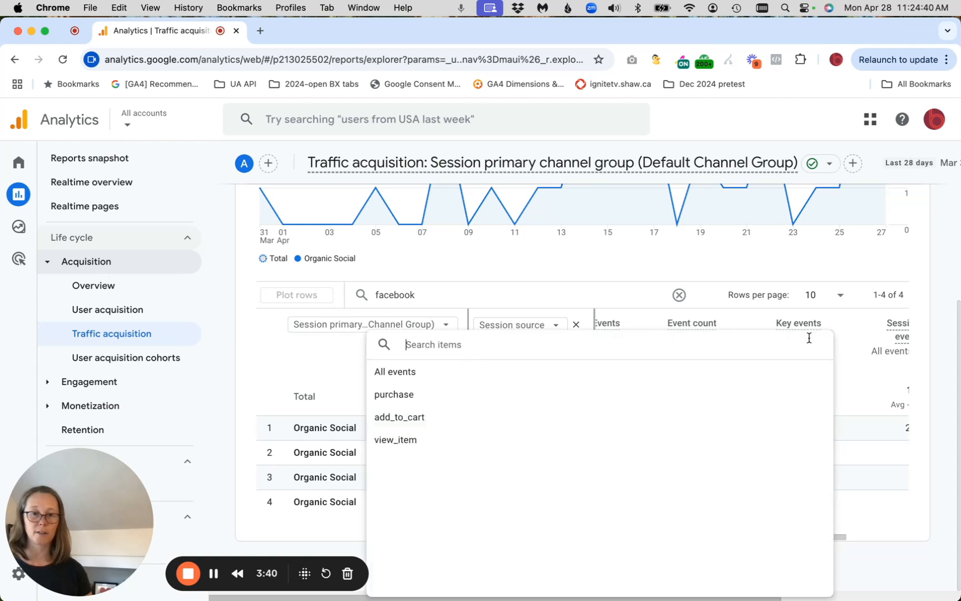
pyautogui.click(443, 421)
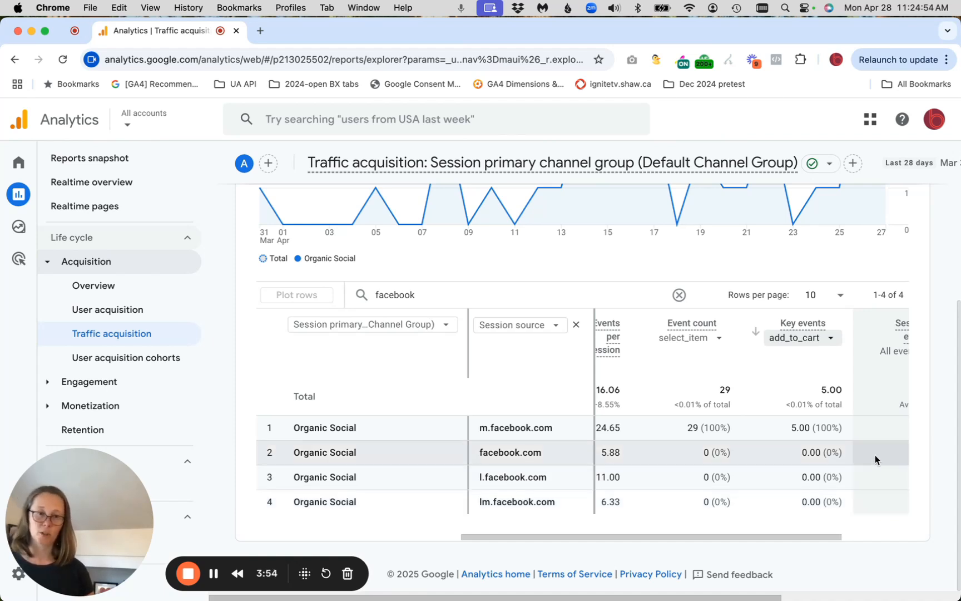
pyautogui.hscroll(3, 875, 455)
pyautogui.hscroll(1, 875, 455)
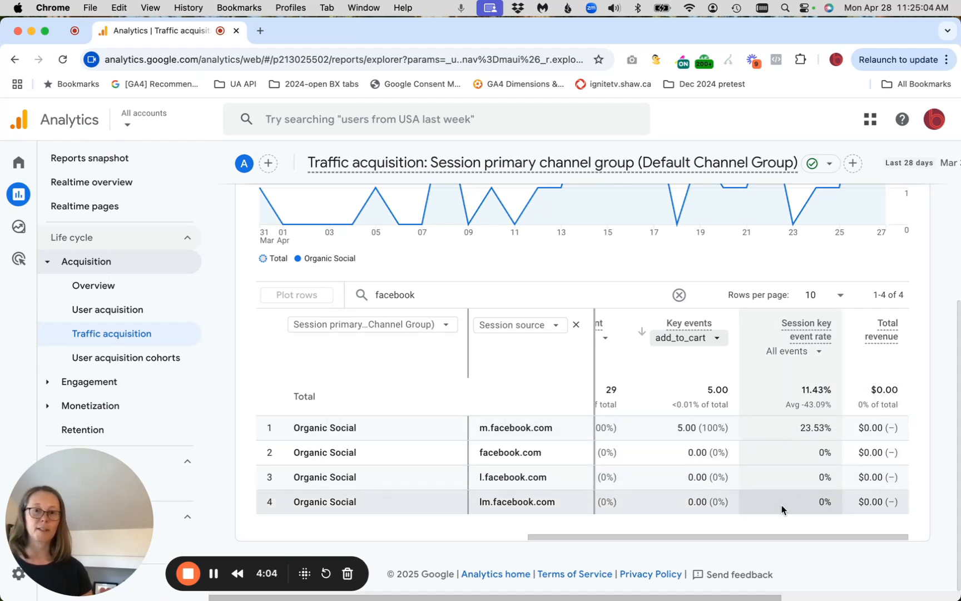
# - Examine the sessions chart and the Facebook rows' key events, session key event rate and total revenue
pyautogui.scroll(3, 938, 341)
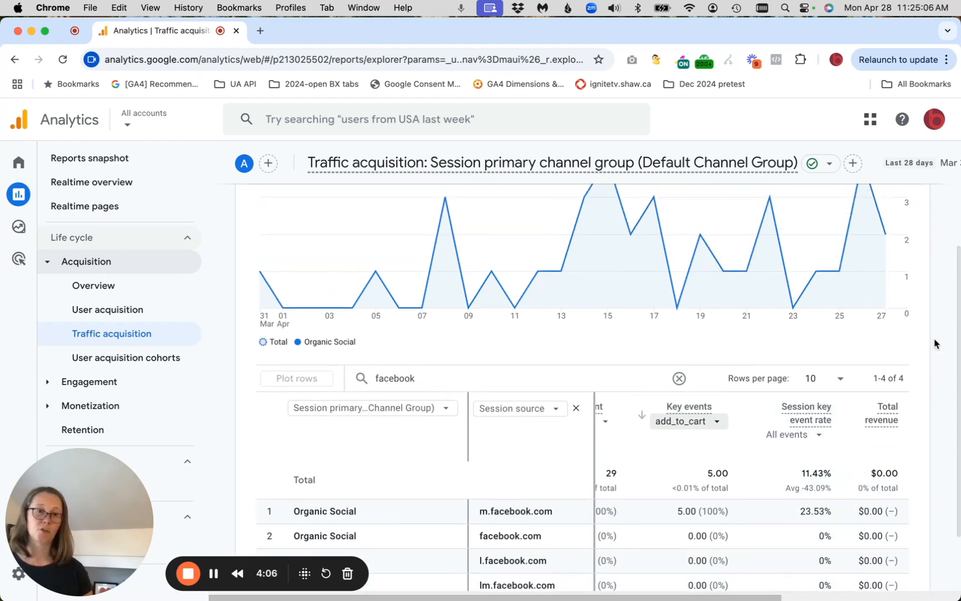
pyautogui.scroll(-1, 935, 343)
pyautogui.scroll(3, 935, 343)
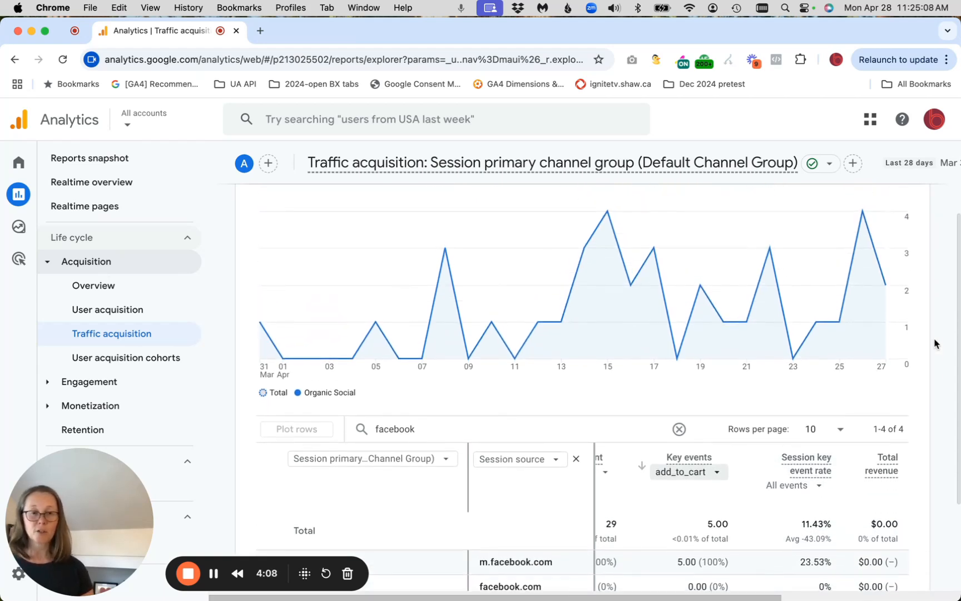
pyautogui.scroll(4, 935, 343)
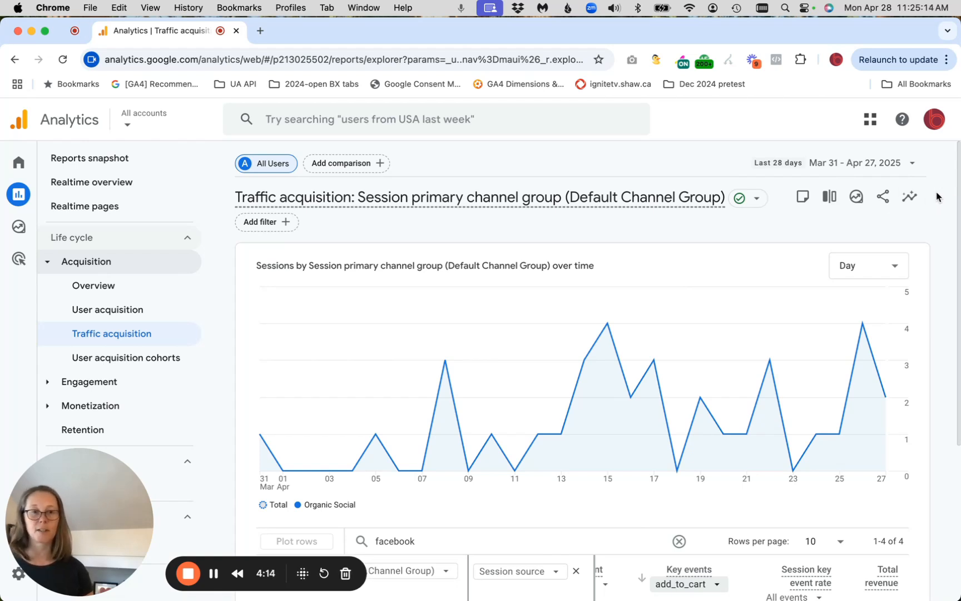
pyautogui.scroll(-8, 935, 326)
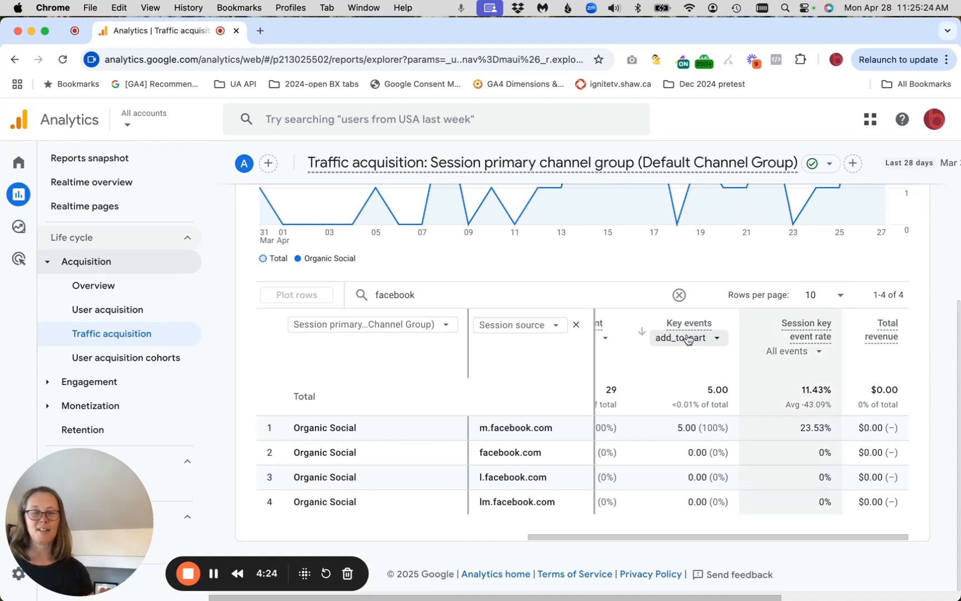
pyautogui.scroll(5, 575, 331)
pyautogui.scroll(-2, 577, 338)
pyautogui.scroll(3, 577, 337)
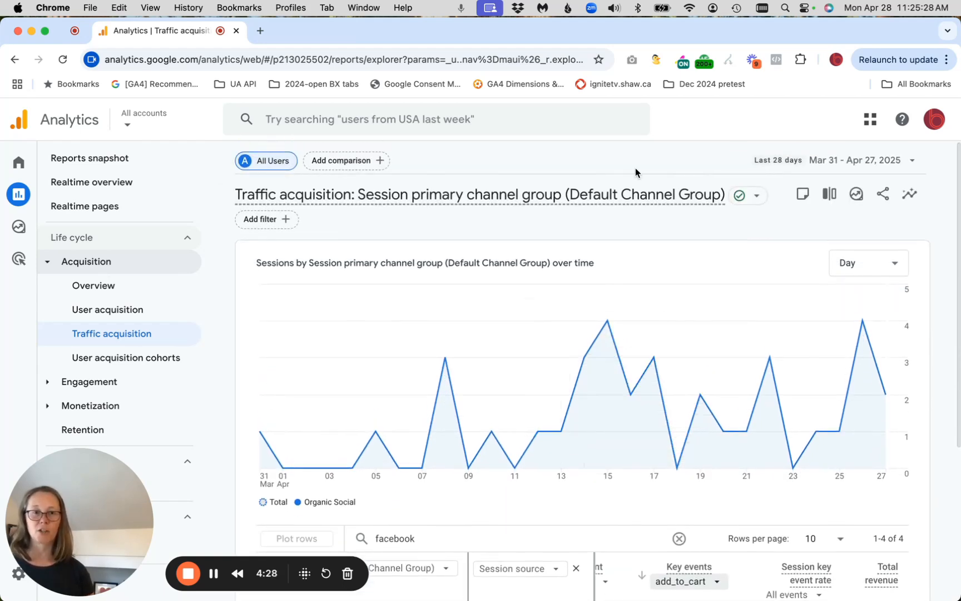
pyautogui.scroll(-5, 729, 280)
pyautogui.scroll(-1, 729, 280)
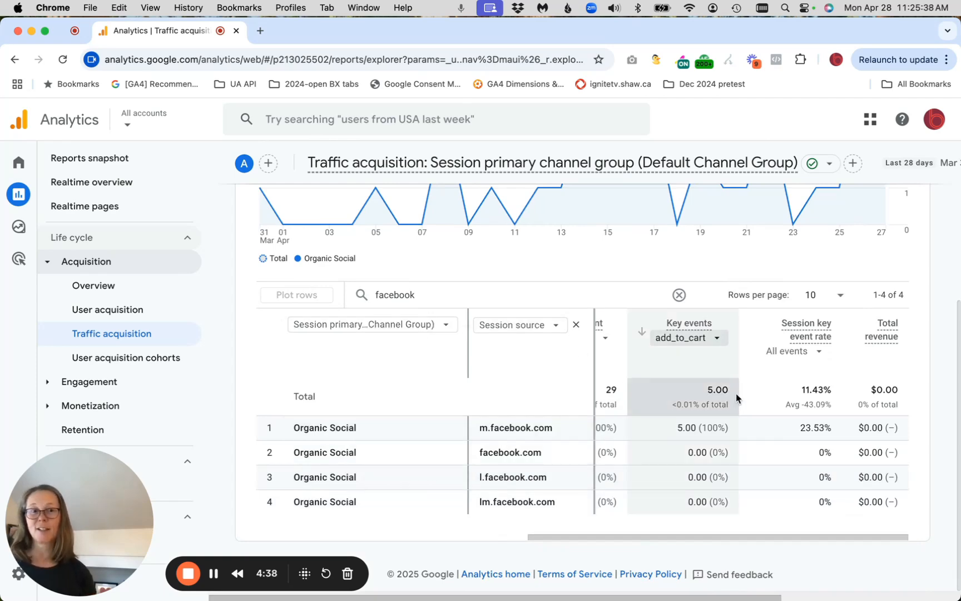
pyautogui.hscroll(3, 745, 398)
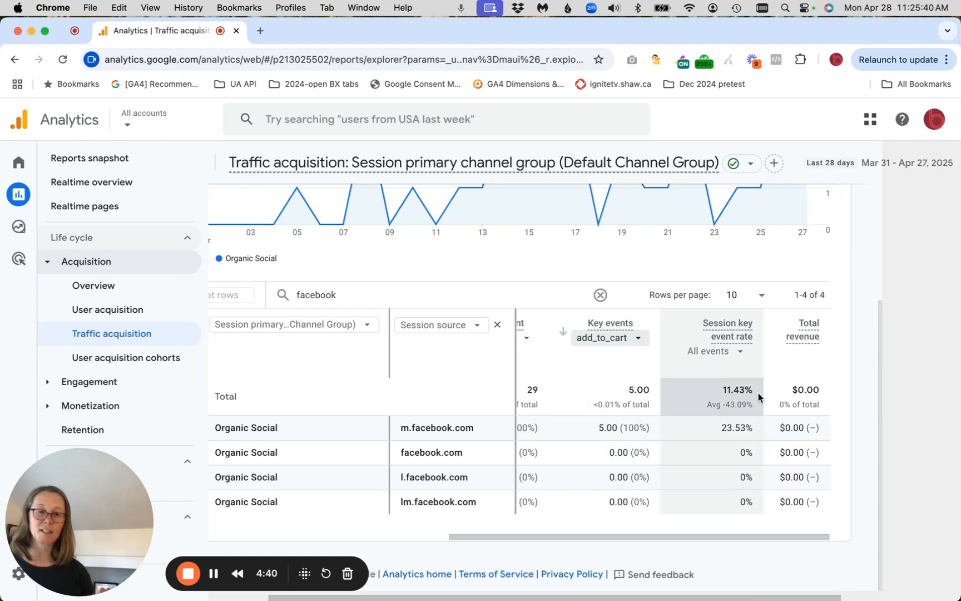
pyautogui.hscroll(-2, 740, 394)
pyautogui.hscroll(2, 751, 394)
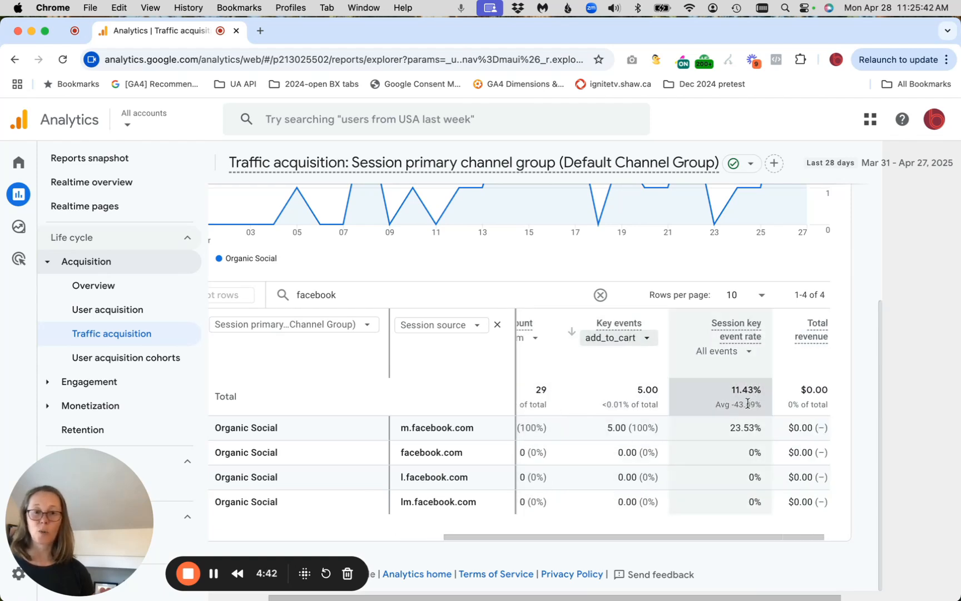
# - Check which events can be chosen for the Key events and Session key event rate metrics, leaving both selections as they are
pyautogui.click(647, 337)
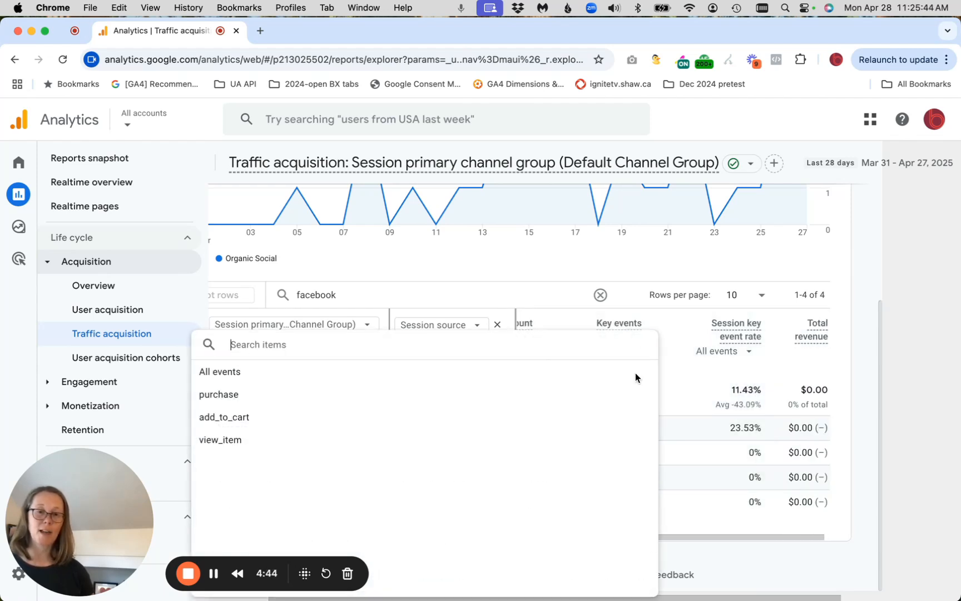
pyautogui.click(683, 339)
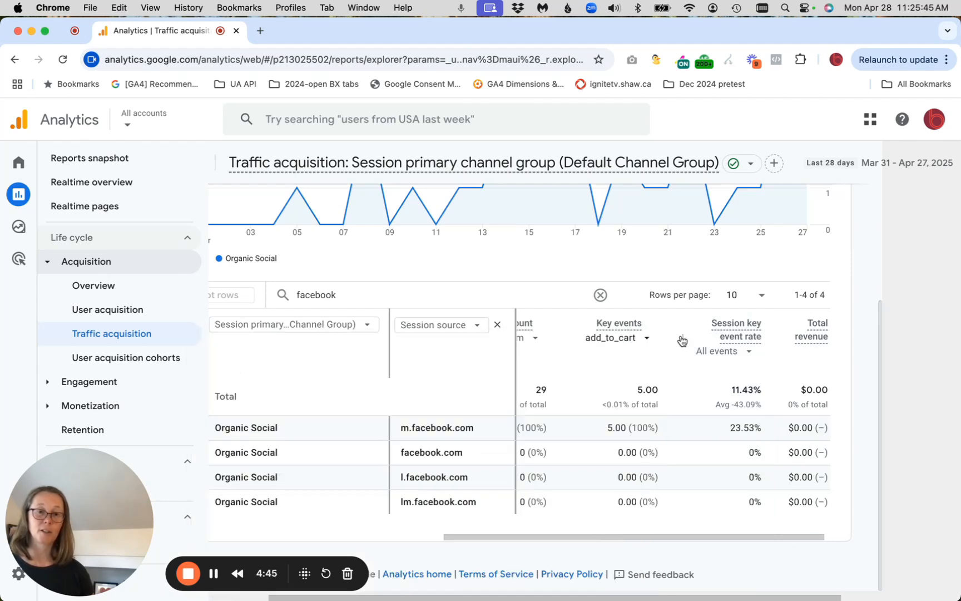
pyautogui.click(726, 352)
pyautogui.click(788, 356)
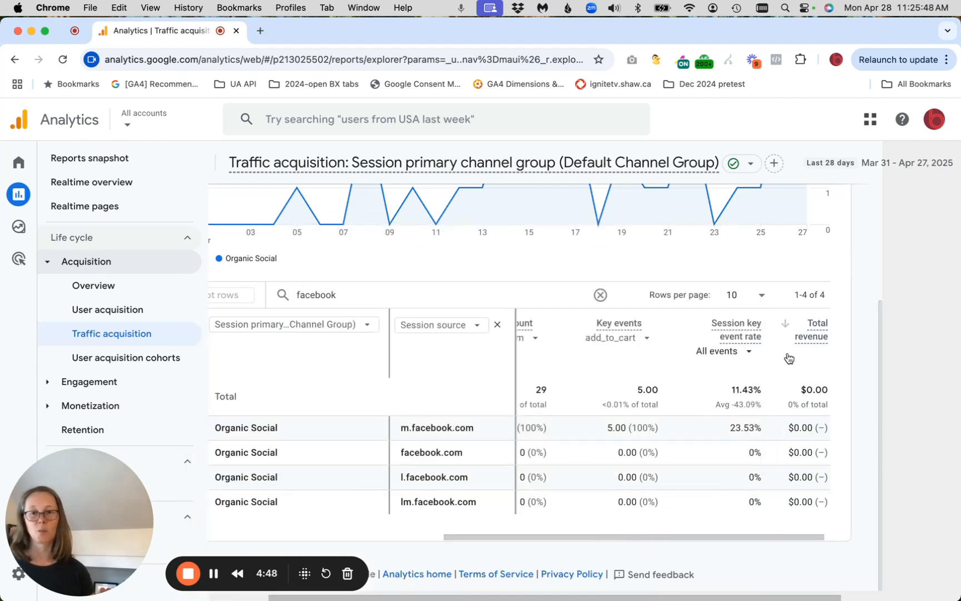
# - Change the table's secondary dimension from Session source to Landing page + query string
pyautogui.scroll(5, 788, 356)
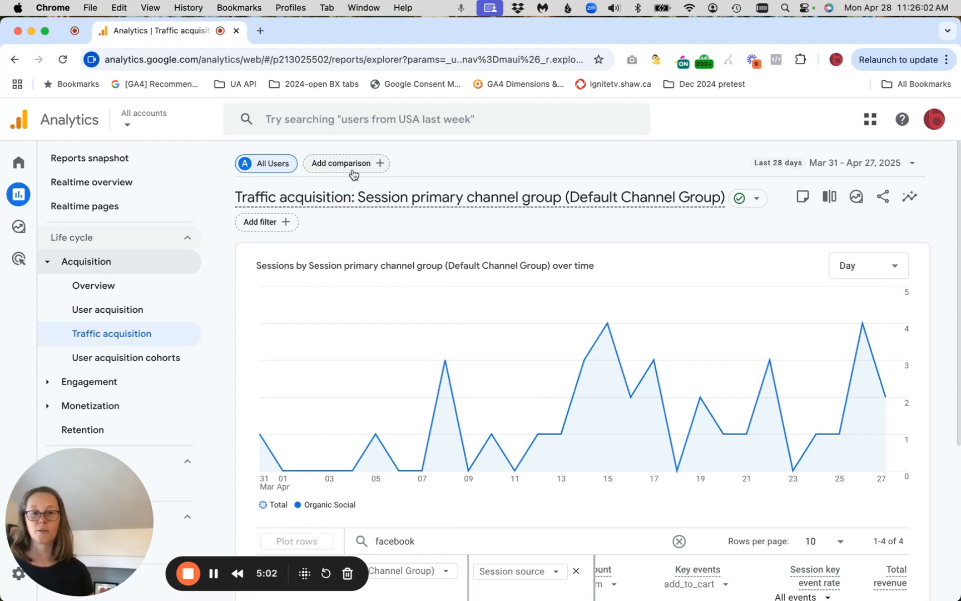
pyautogui.scroll(-2, 472, 300)
pyautogui.scroll(-1, 472, 305)
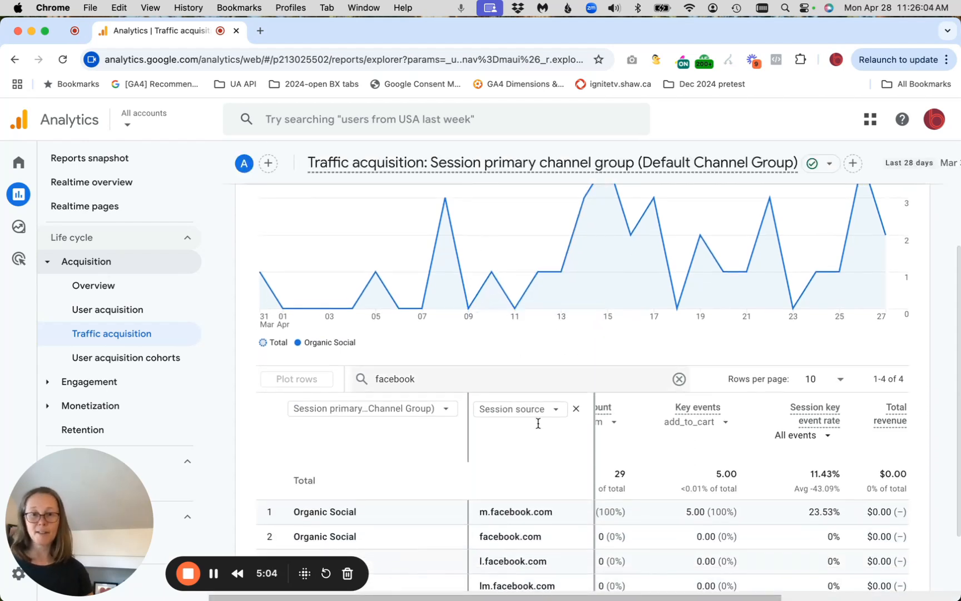
pyautogui.click(538, 415)
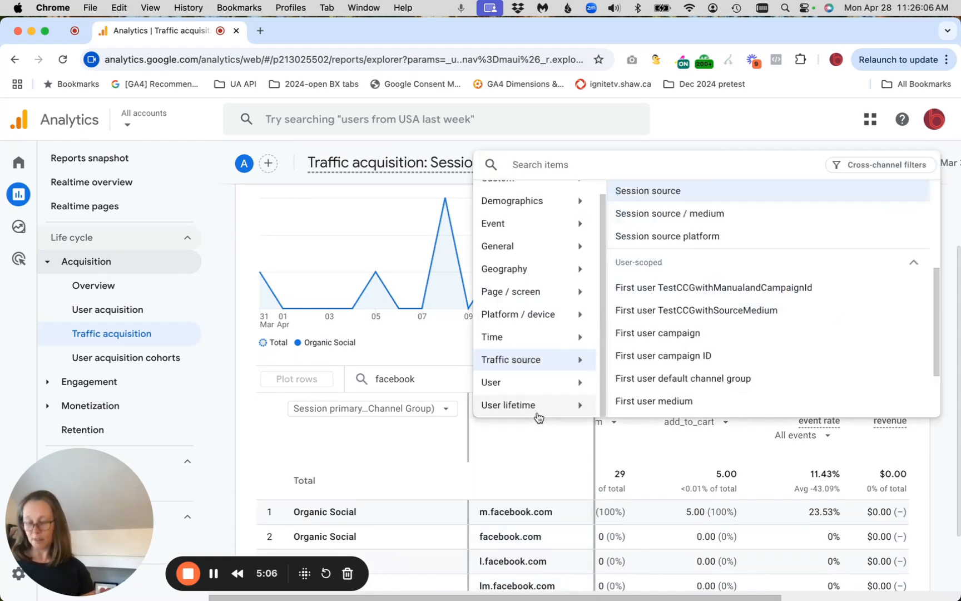
pyautogui.write('ladin\\\\\\')
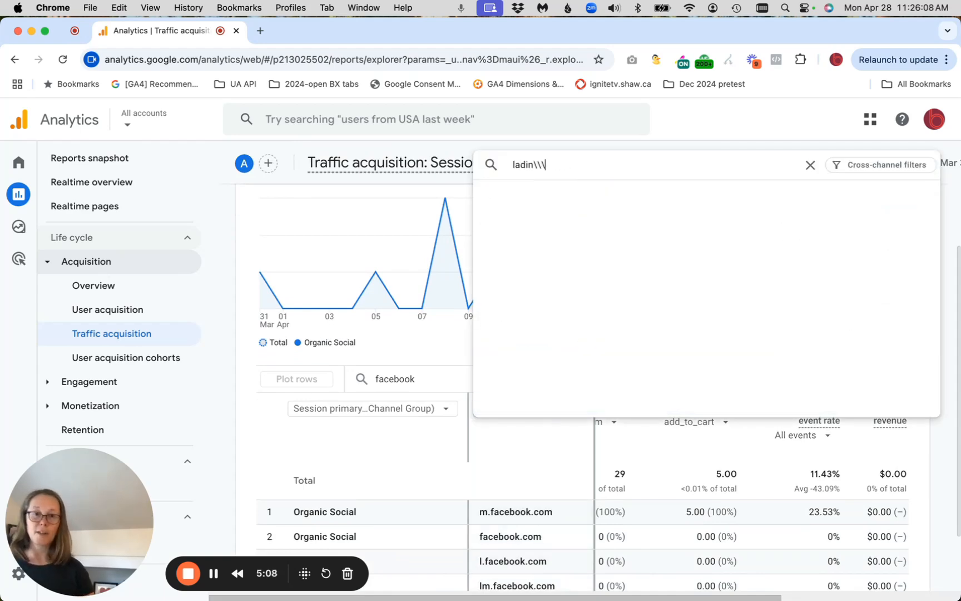
pyautogui.press('BackSpace')
pyautogui.press('BackSpace')
pyautogui.press('BackSpace')
pyautogui.write('ndin')
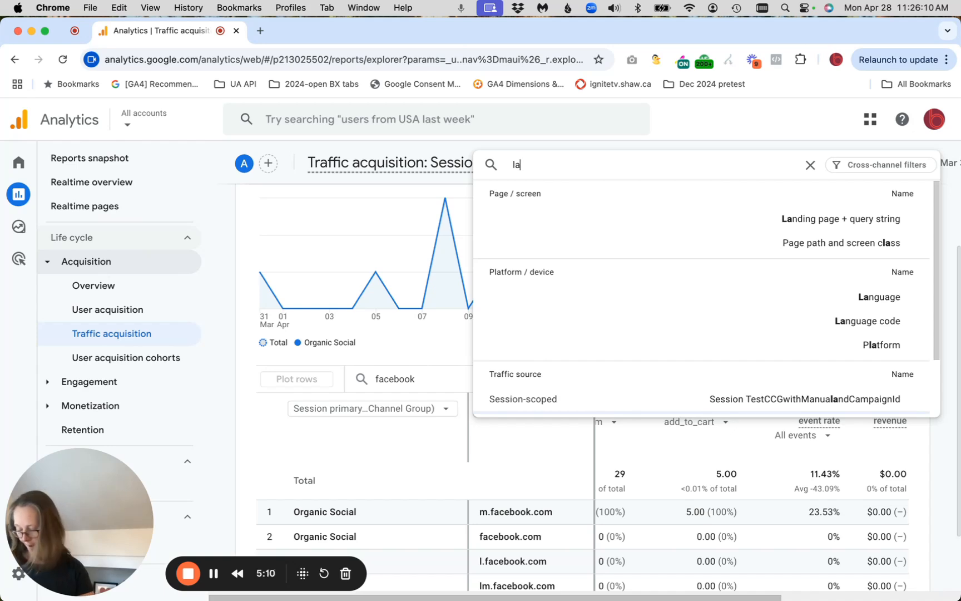
pyautogui.click(806, 217)
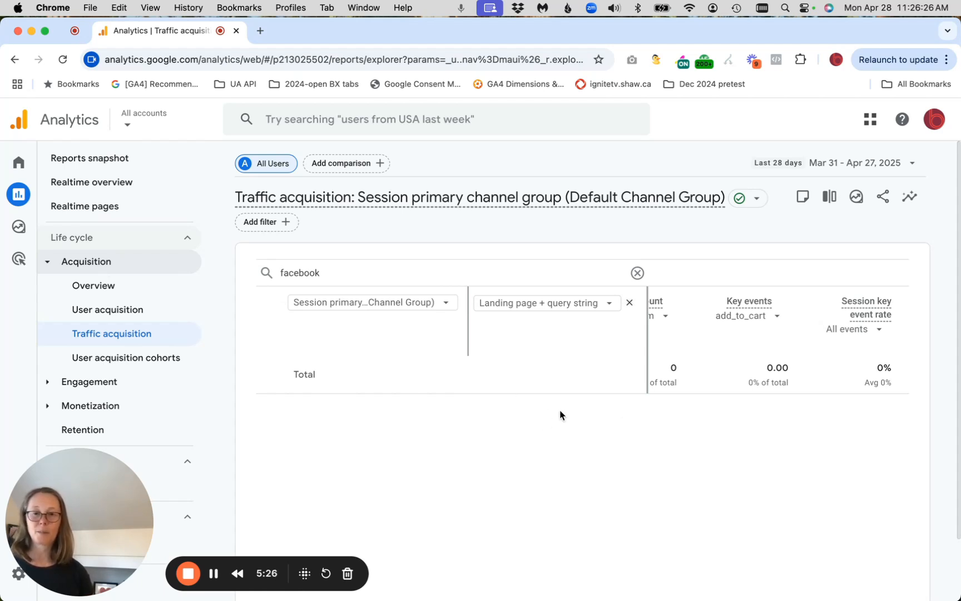
# - Remove the Landing page + query string secondary dimension from the table
pyautogui.click(635, 304)
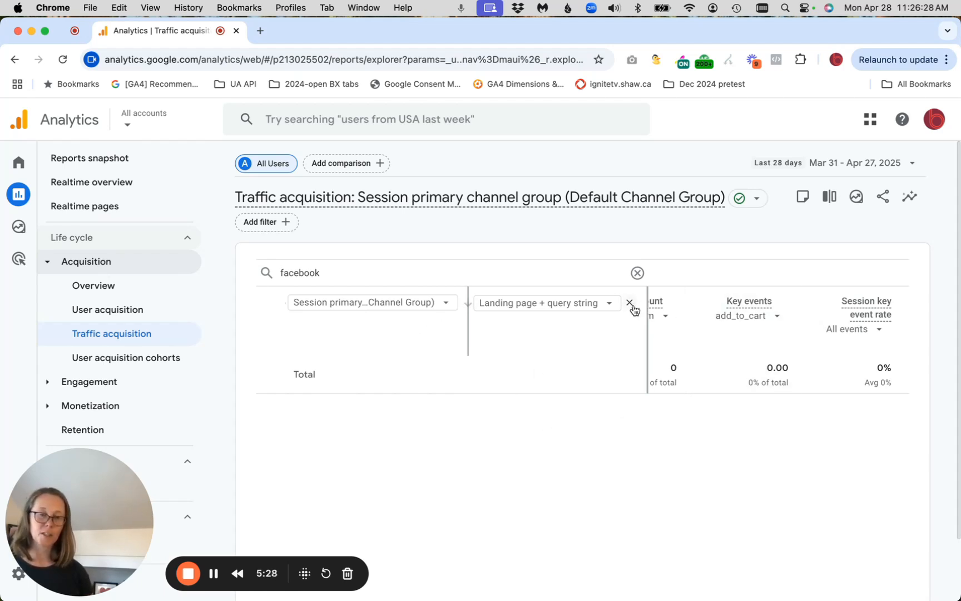